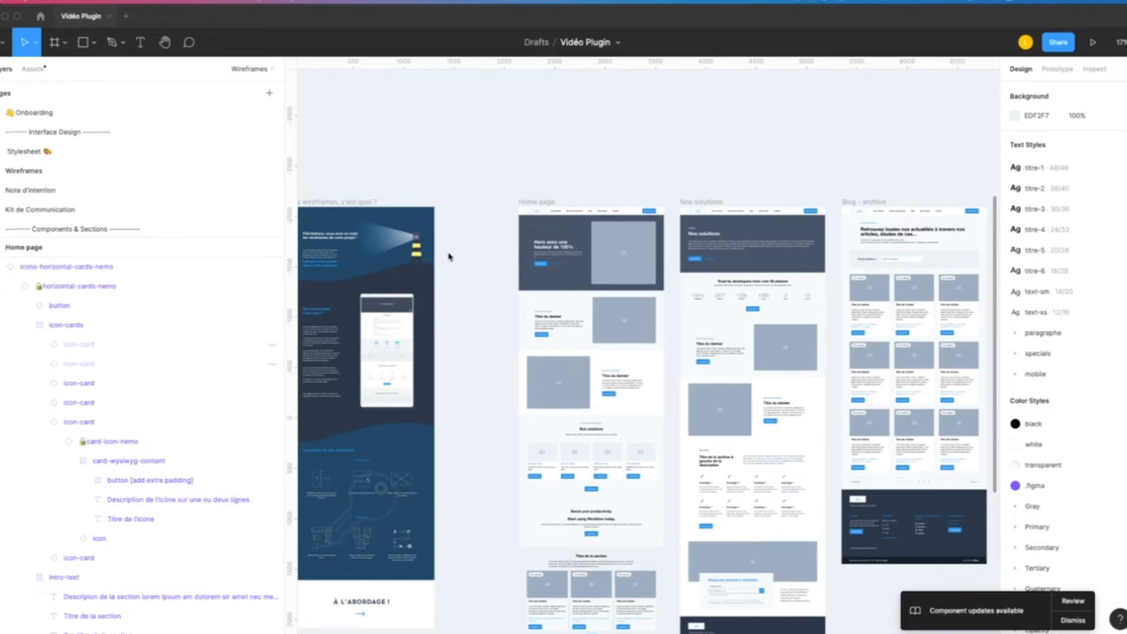
- Open the Batch Styler plugin and select the Primary/100 color style
scroll(509, 186, up, 2)
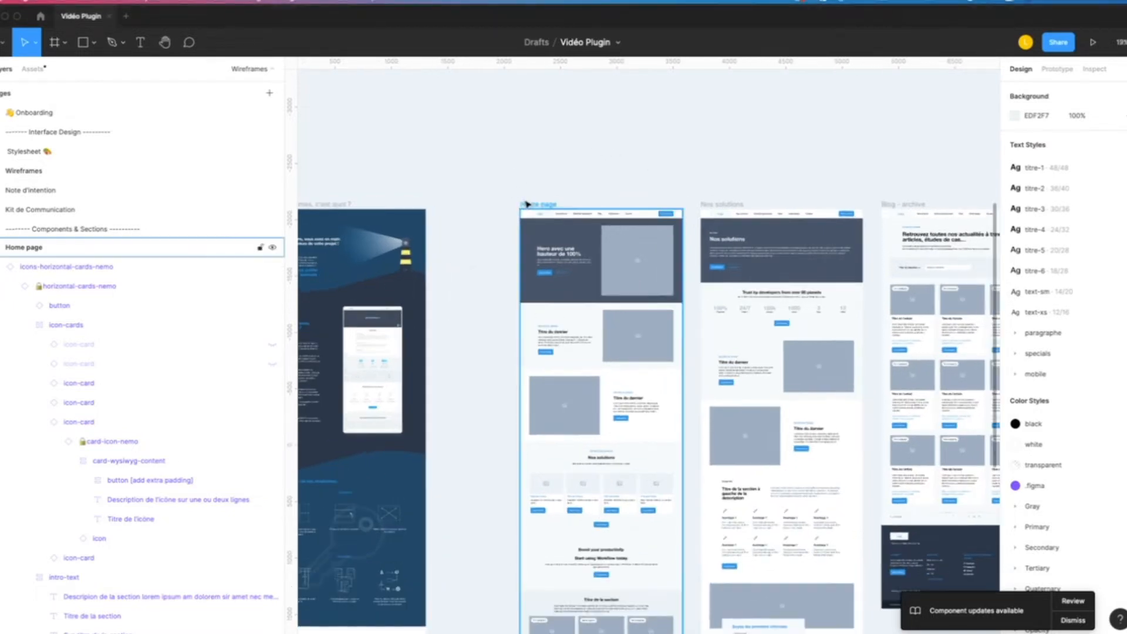
click(264, 7)
click(311, 27)
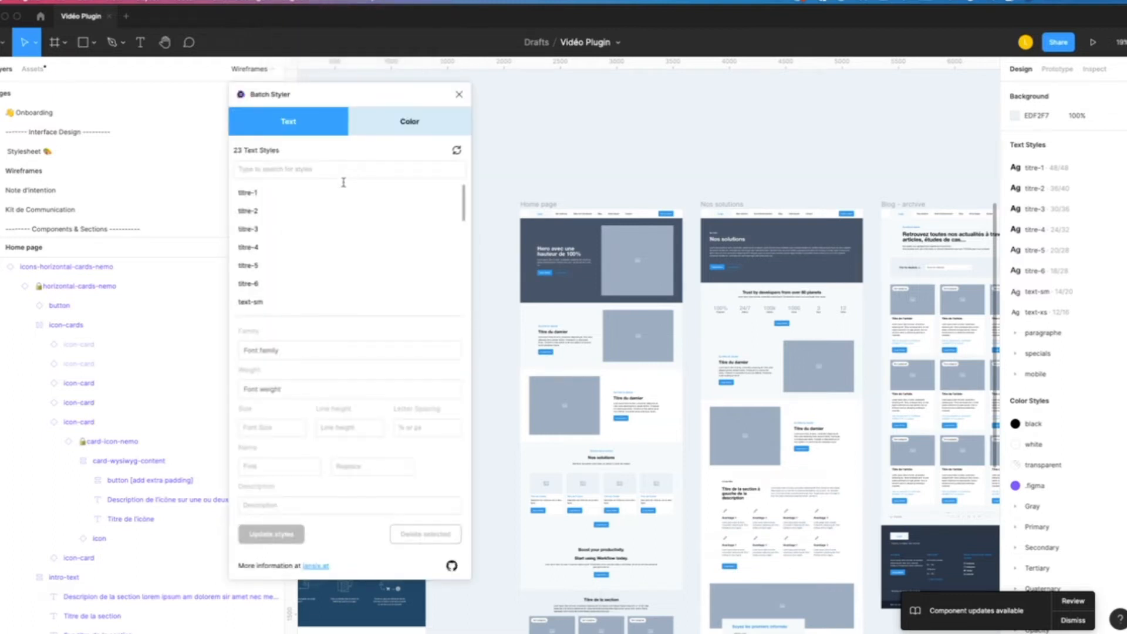
click(384, 127)
scroll(282, 264, down, 5)
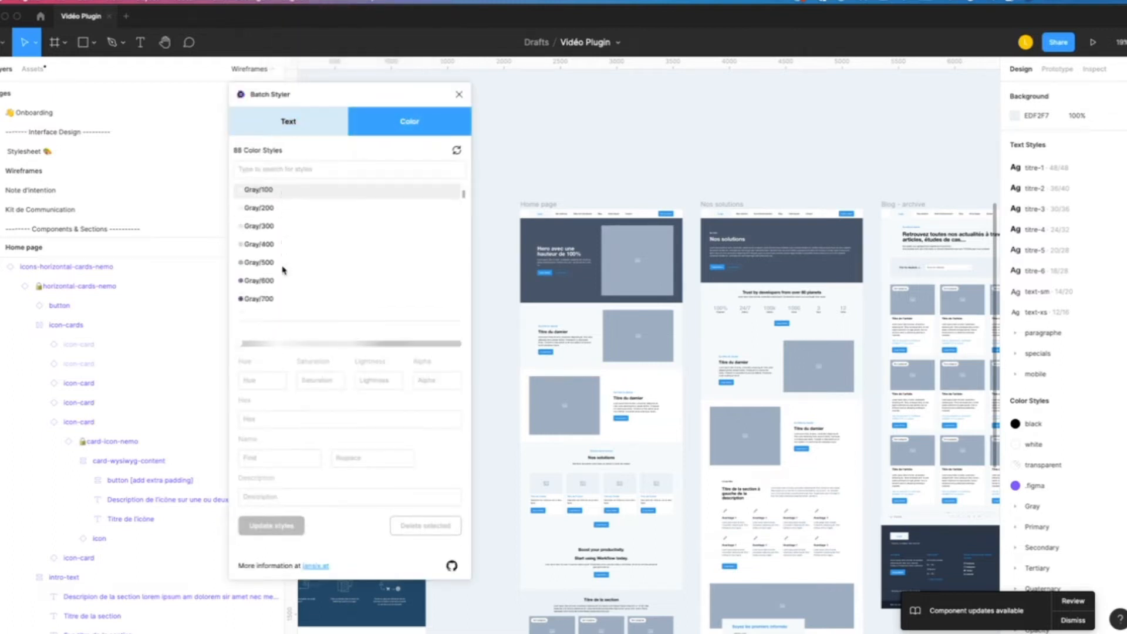
click(282, 262)
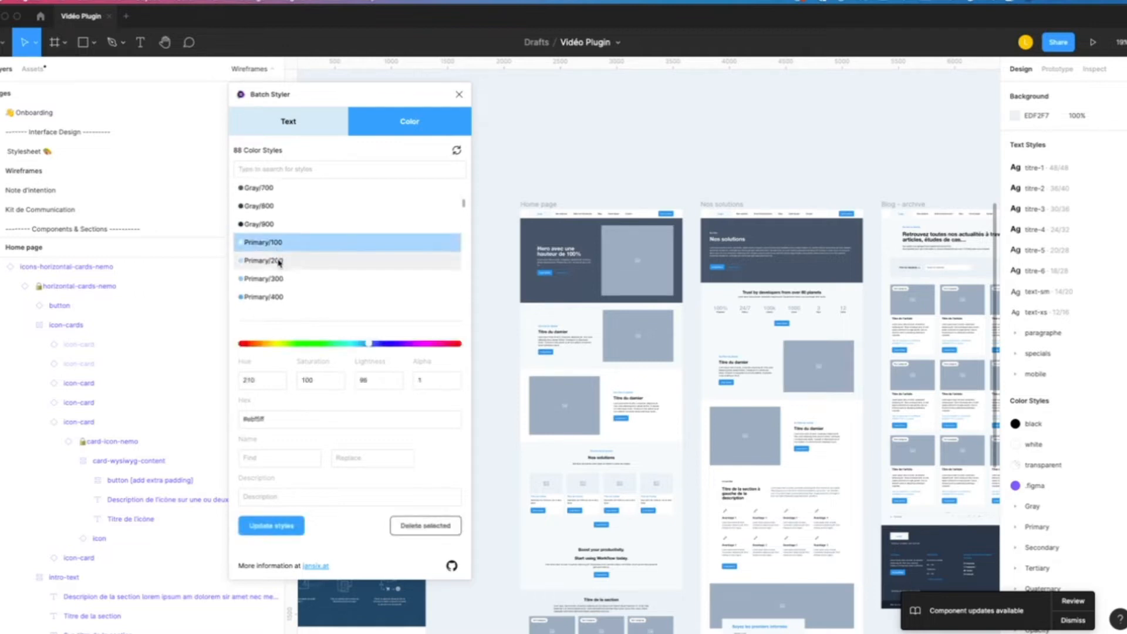
scroll(281, 263, down, 3)
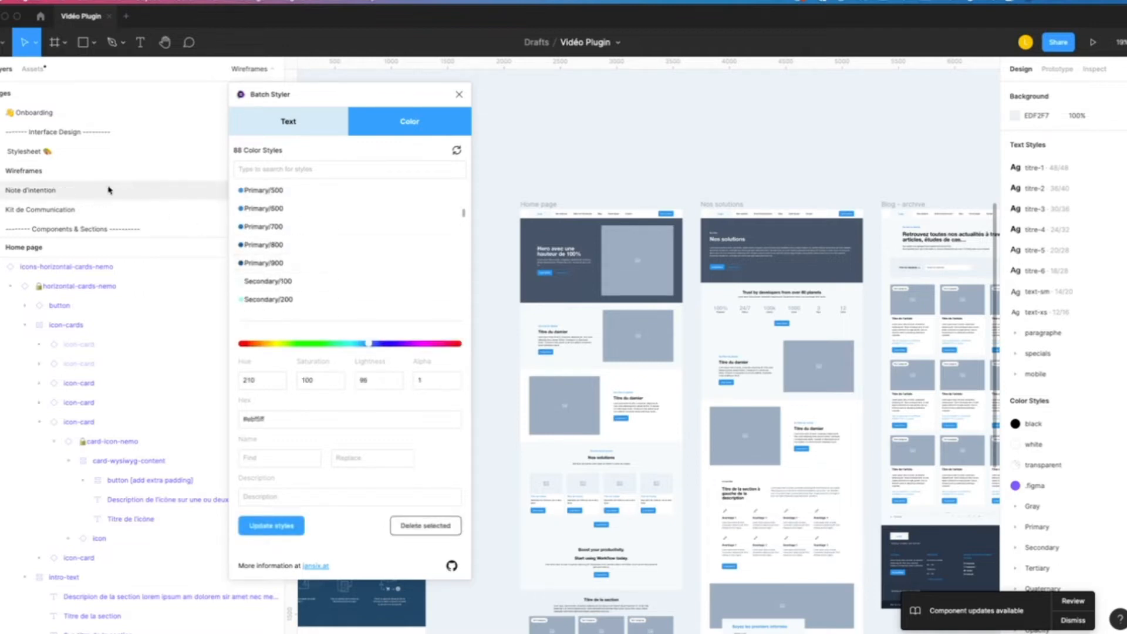
- Open the Stylesheet page and bring the Primary color swatches into view beside the plugin window
click(75, 154)
scroll(728, 394, down, 10)
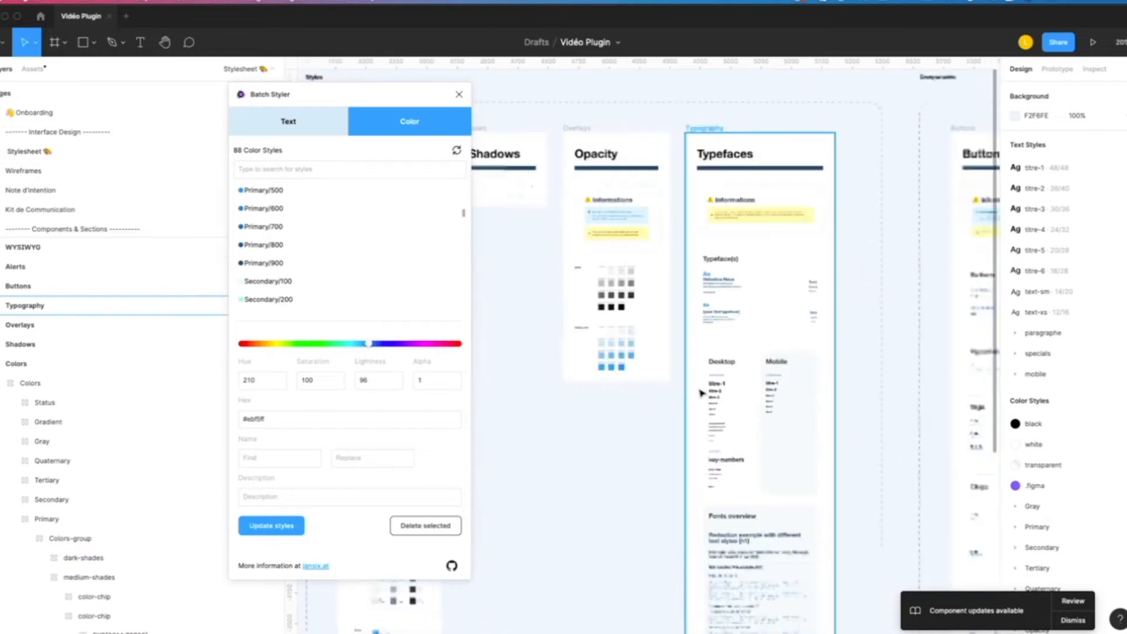
drag(601, 430, 688, 370)
scroll(634, 279, up, 10)
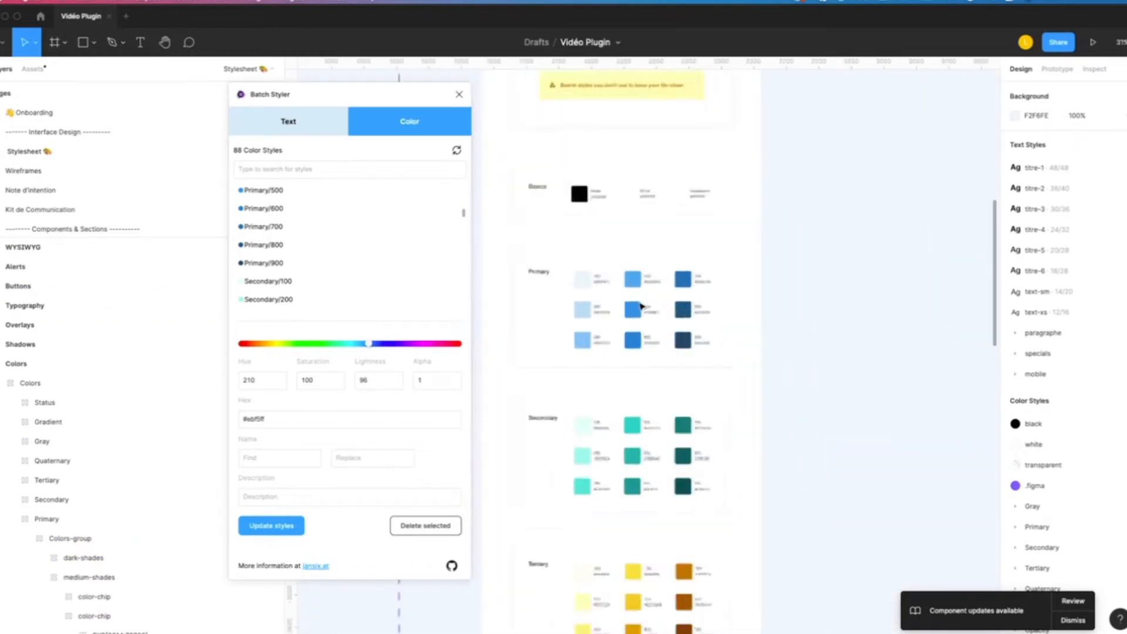
scroll(306, 235, up, 4)
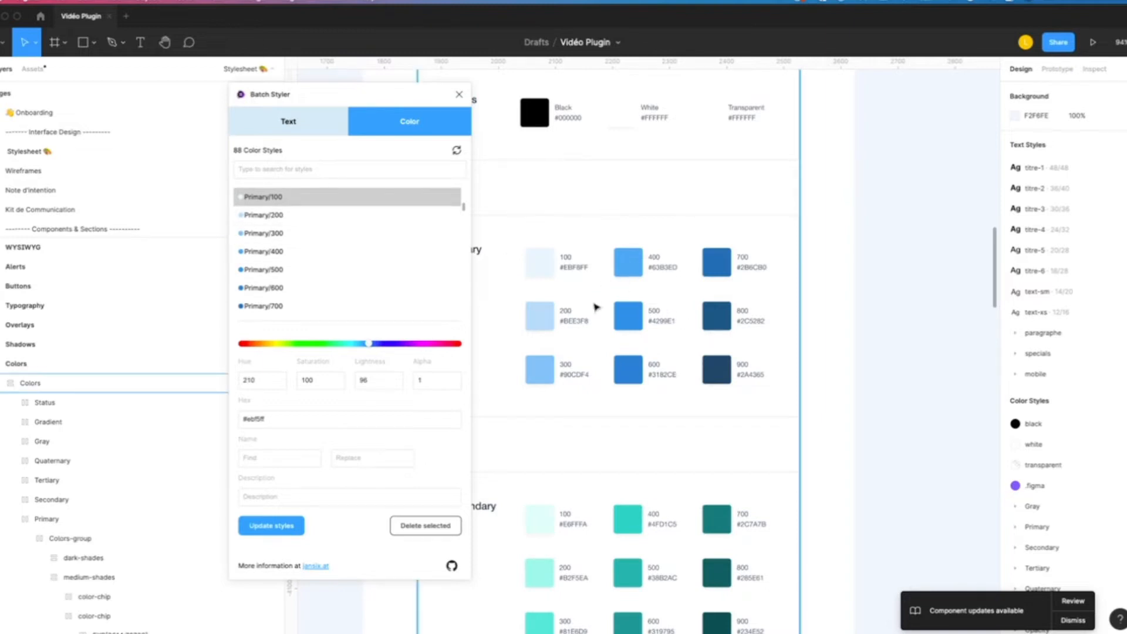
drag(786, 350, 934, 349)
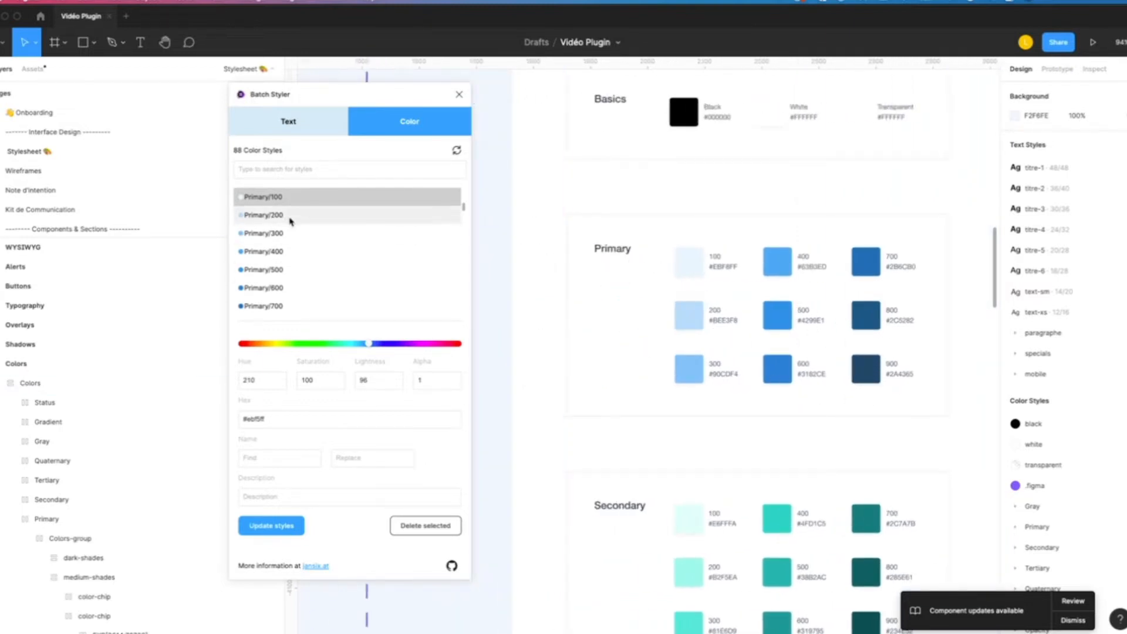
- Select the color styles Primary/100 through Primary/900 and update their hue to 0
scroll(298, 210, up, 1)
scroll(296, 252, down, 1)
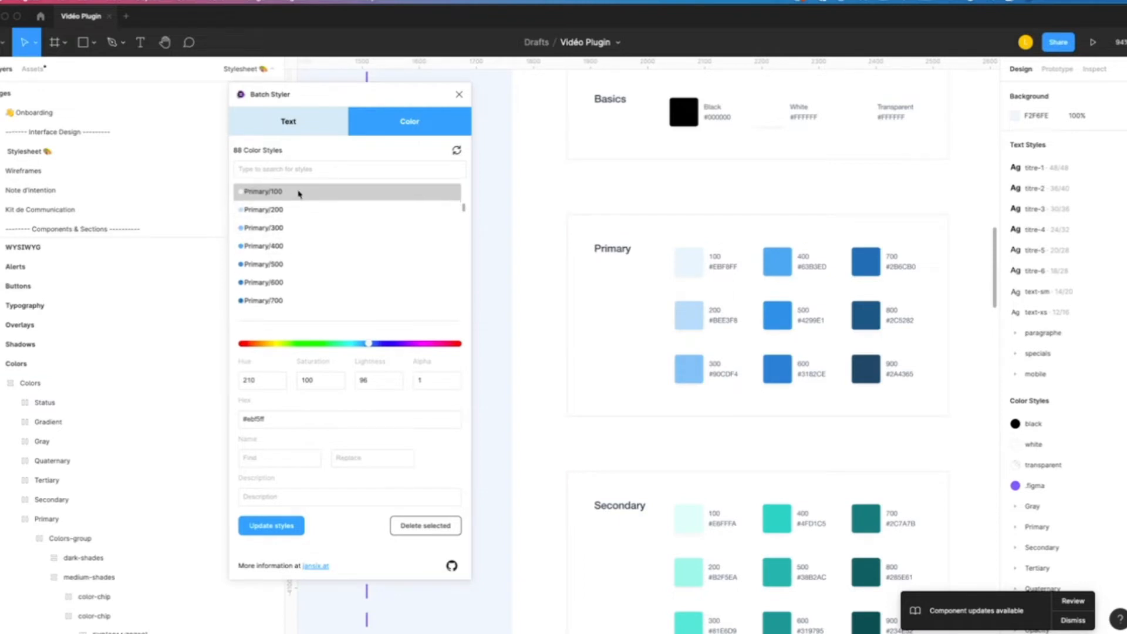
scroll(299, 293, down, 3)
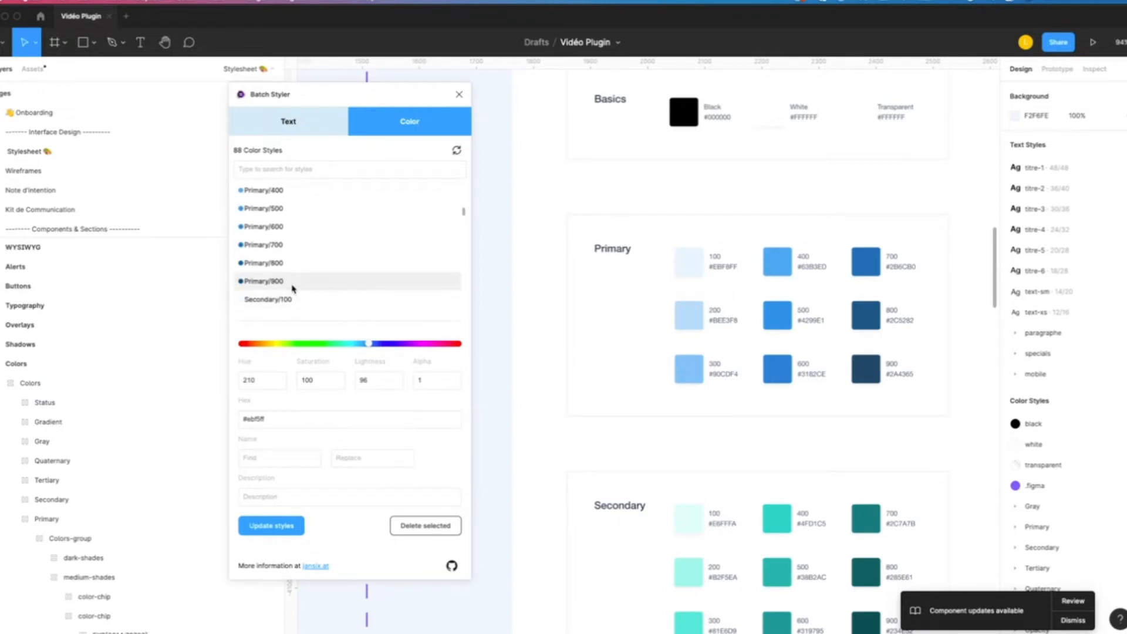
shift+click(293, 281)
scroll(329, 299, up, 3)
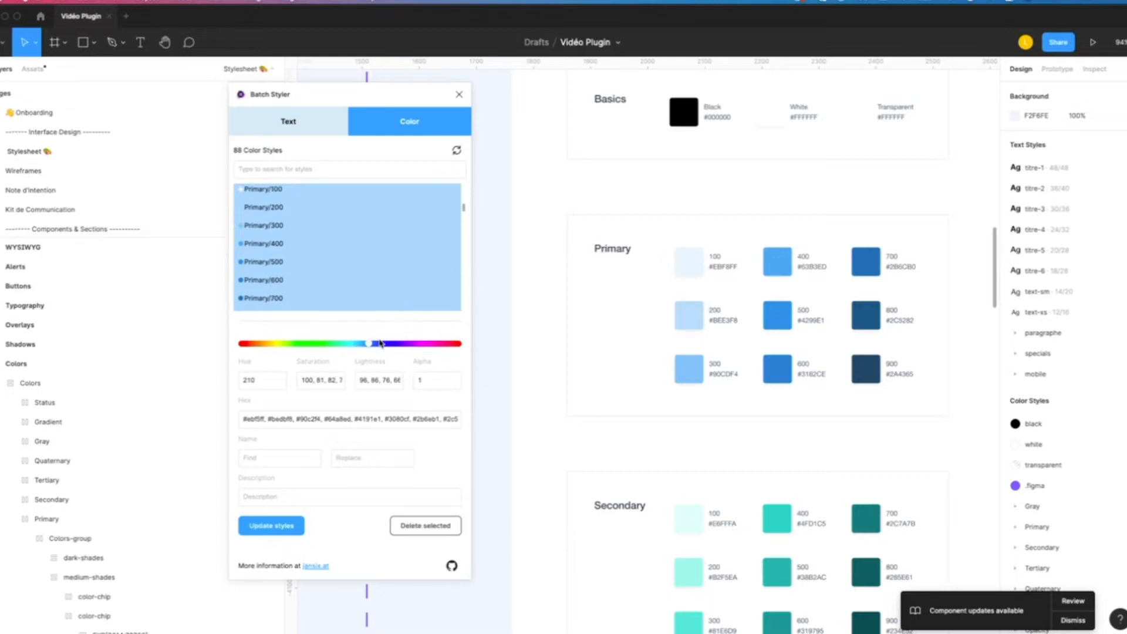
drag(369, 344, 237, 349)
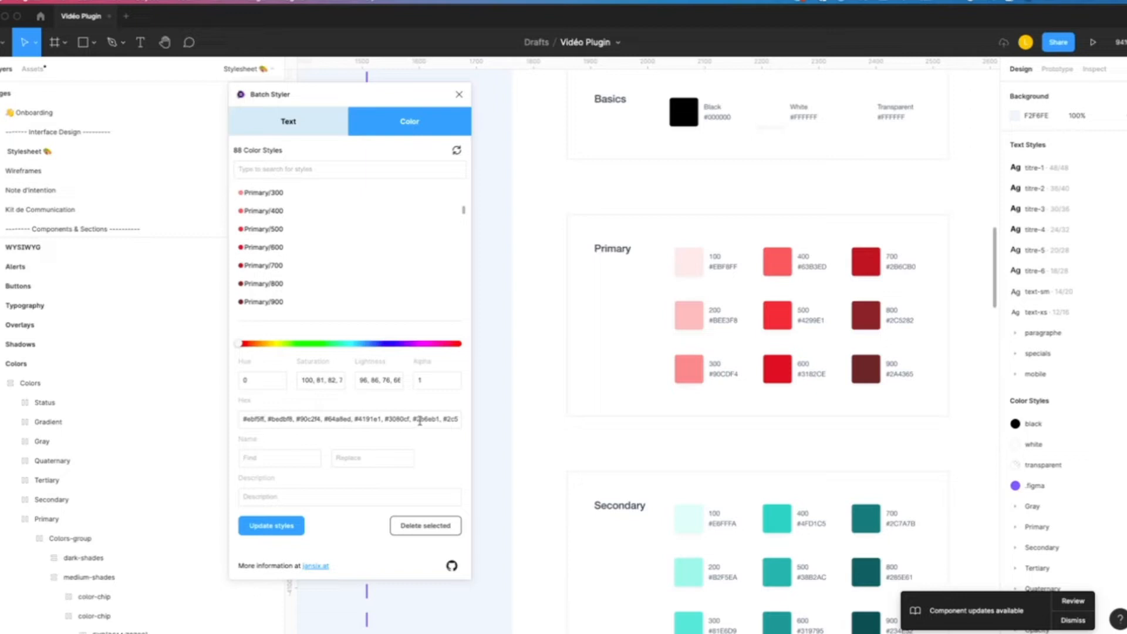
- Inspect the Home page on the Wireframes page and set the hue of the selected Primary styles to 215
click(50, 172)
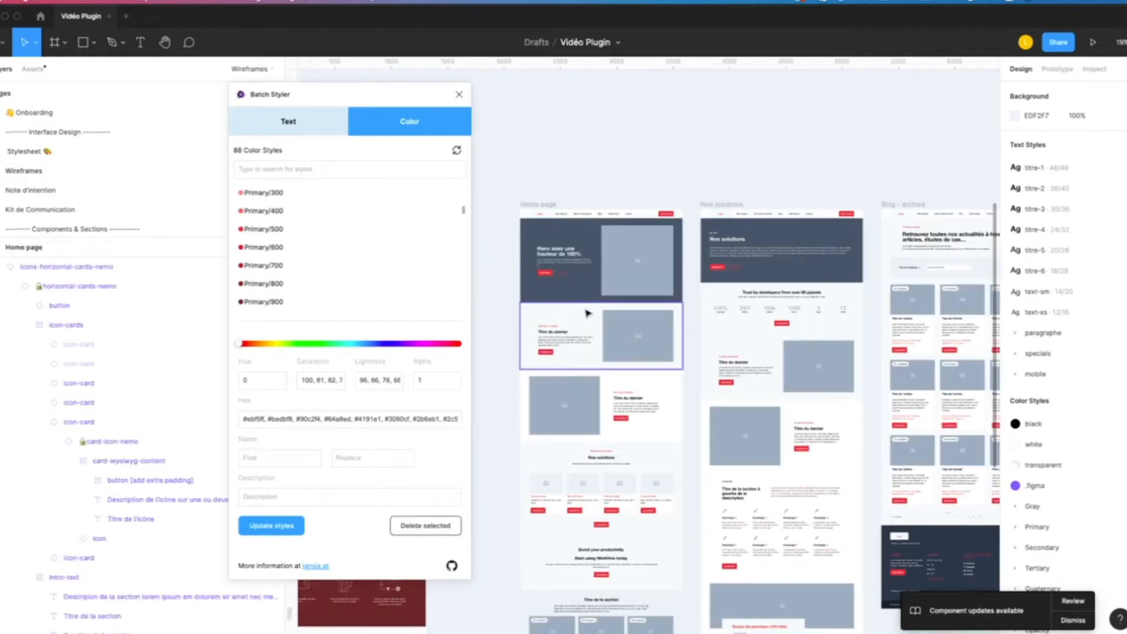
scroll(567, 289, up, 5)
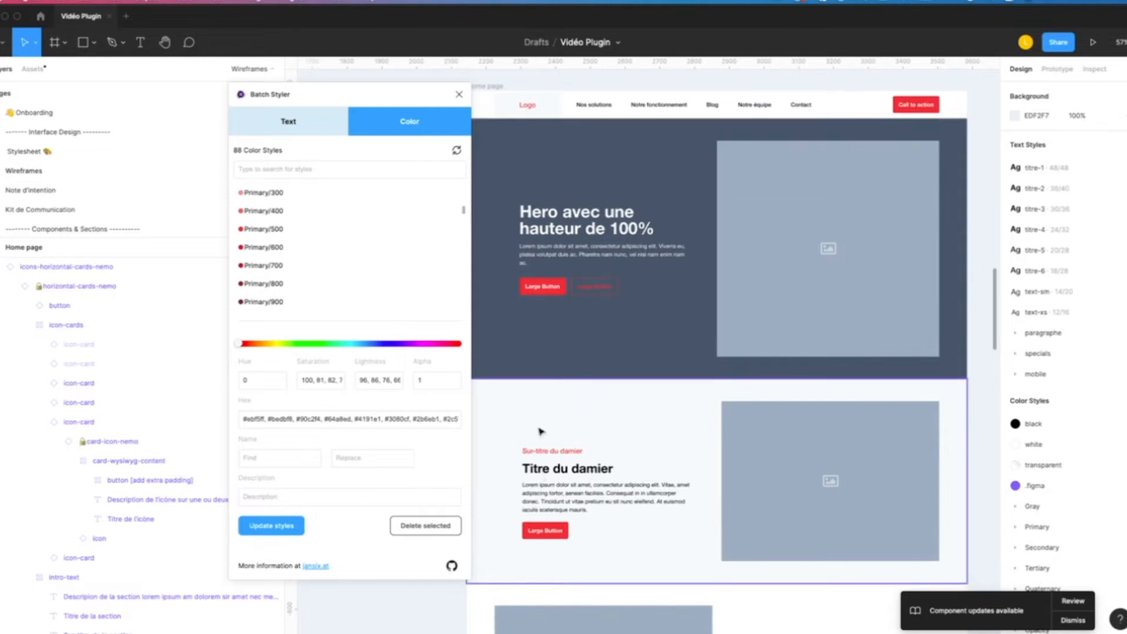
scroll(556, 364, down, 2)
scroll(557, 364, down, 1)
click(373, 344)
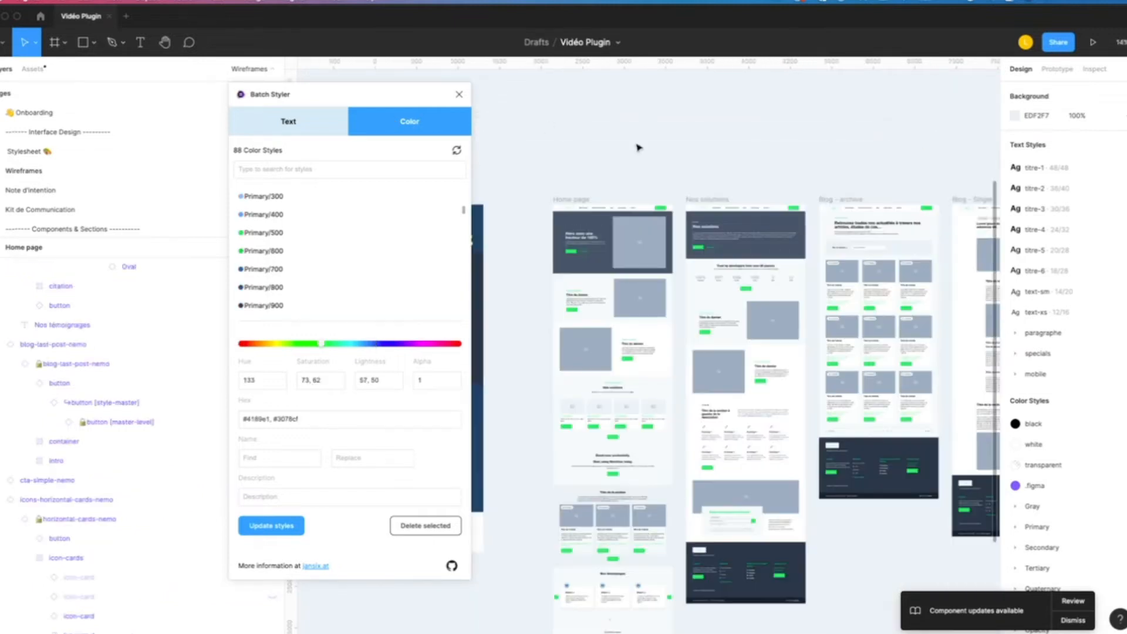
scroll(640, 275, up, 2)
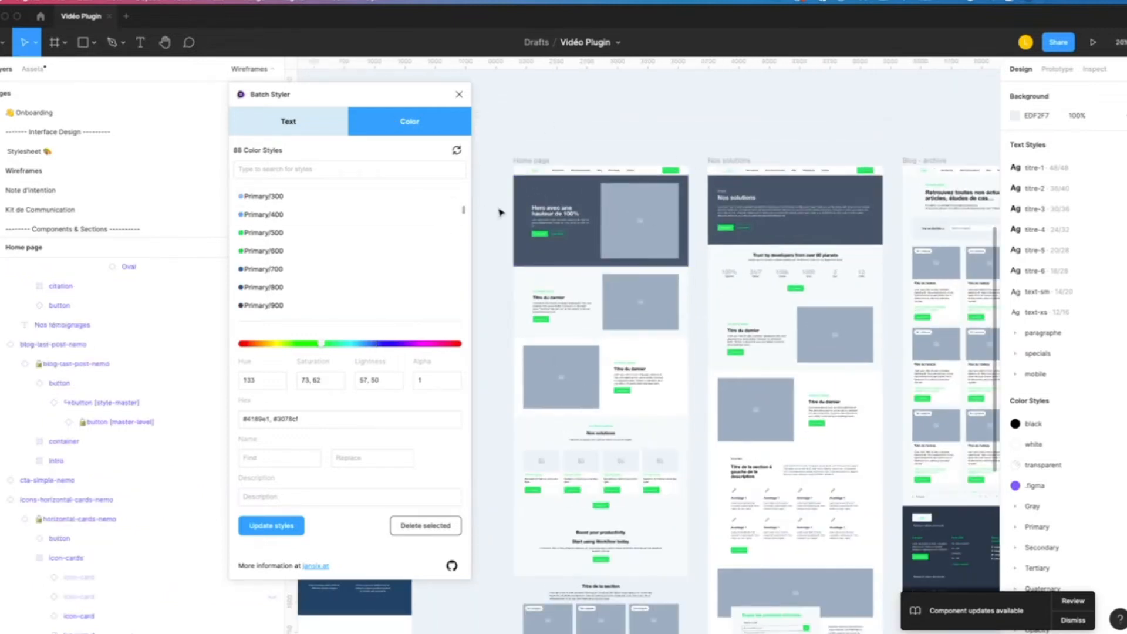
- On the Stylesheet page, inspect the edit settings of the titre-1 text style in the Desktop typography section
click(139, 151)
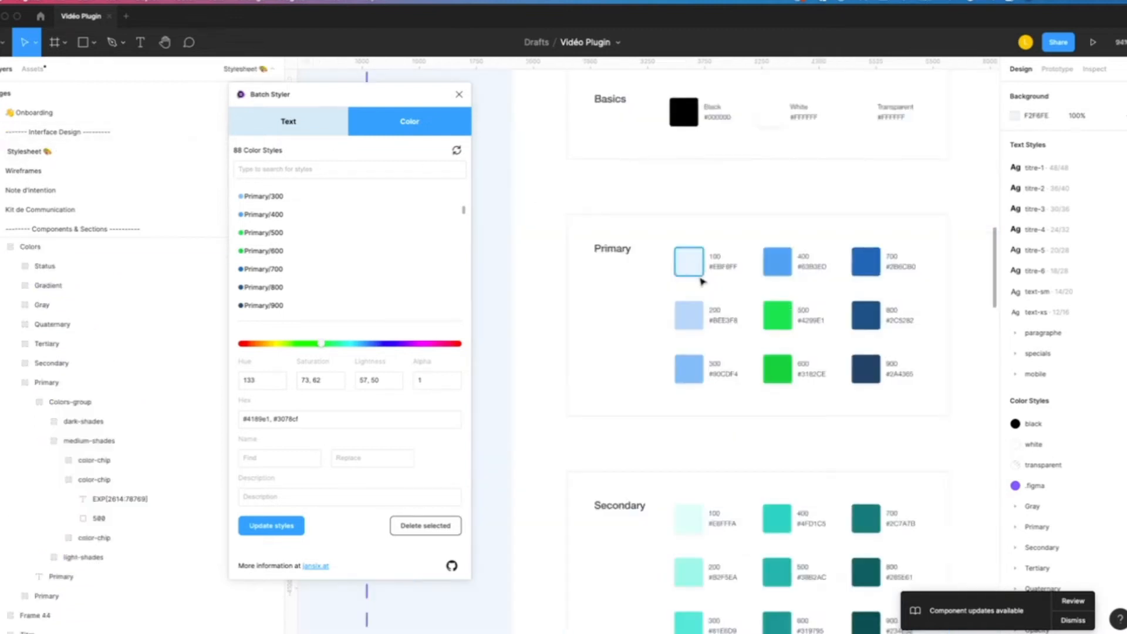
scroll(822, 294, down, 3)
drag(857, 296, 597, 307)
scroll(598, 307, right, 10)
scroll(596, 375, down, 3)
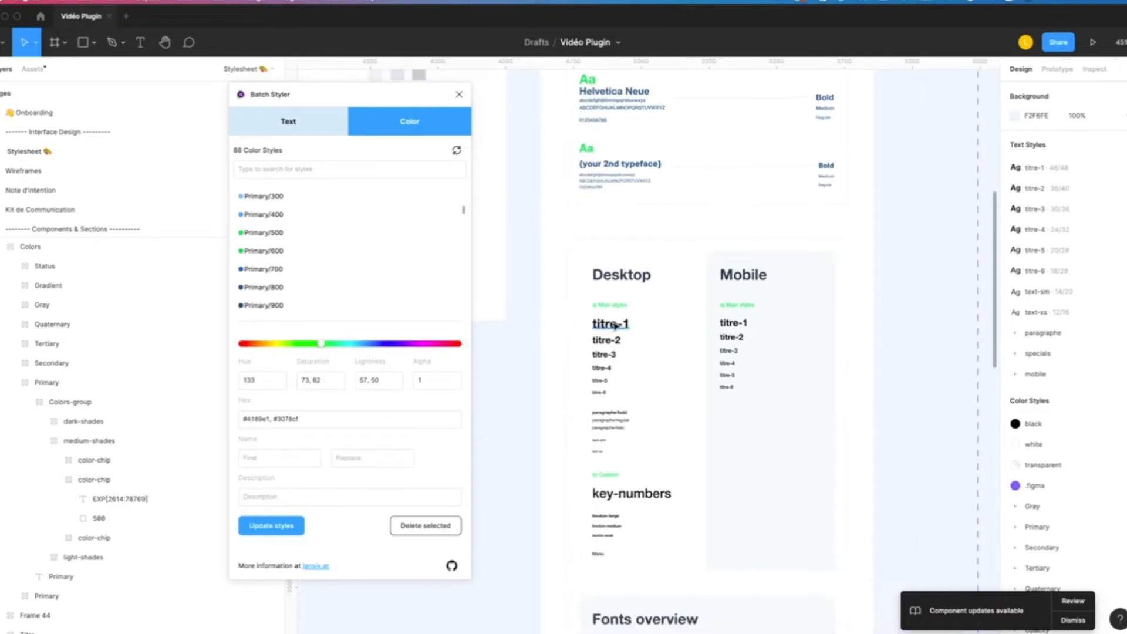
scroll(616, 329, up, 3)
click(616, 329)
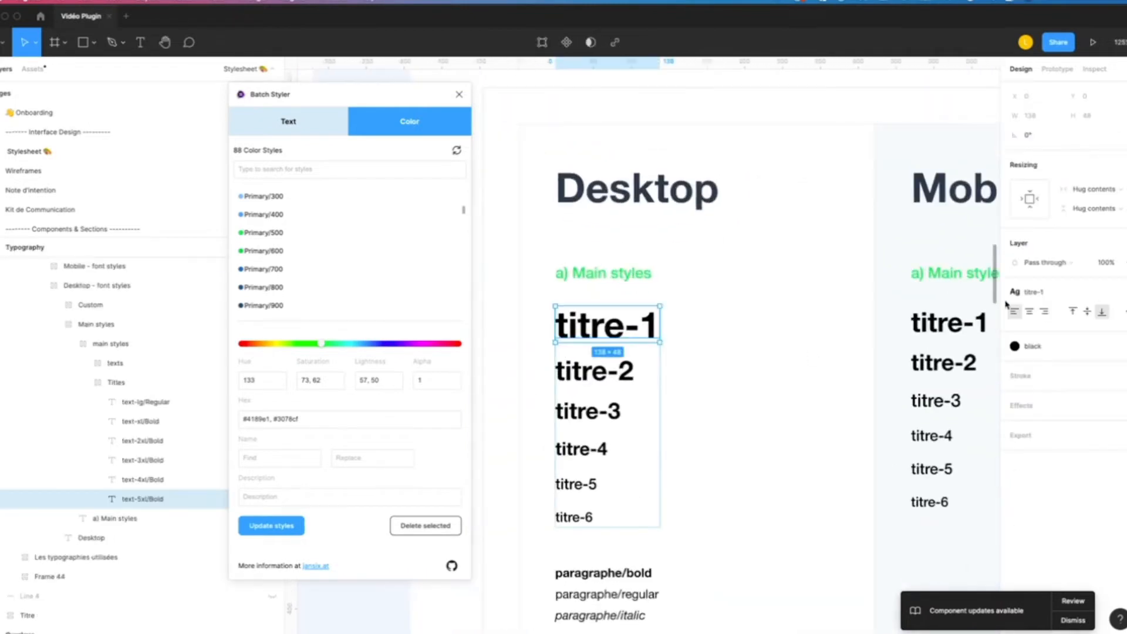
click(1033, 292)
click(1118, 365)
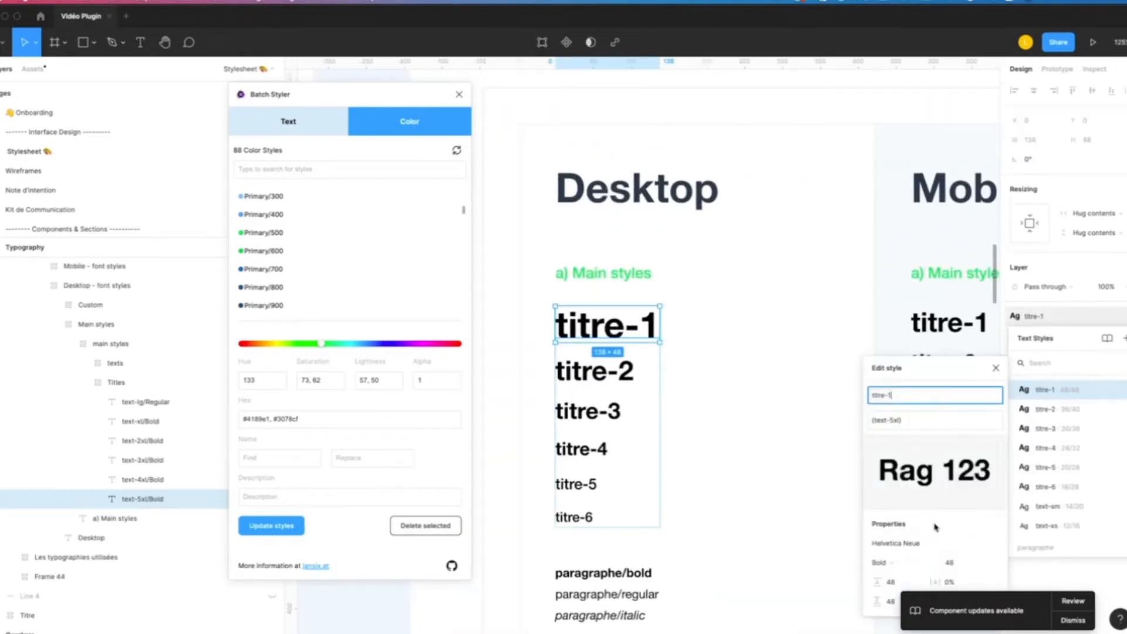
click(899, 334)
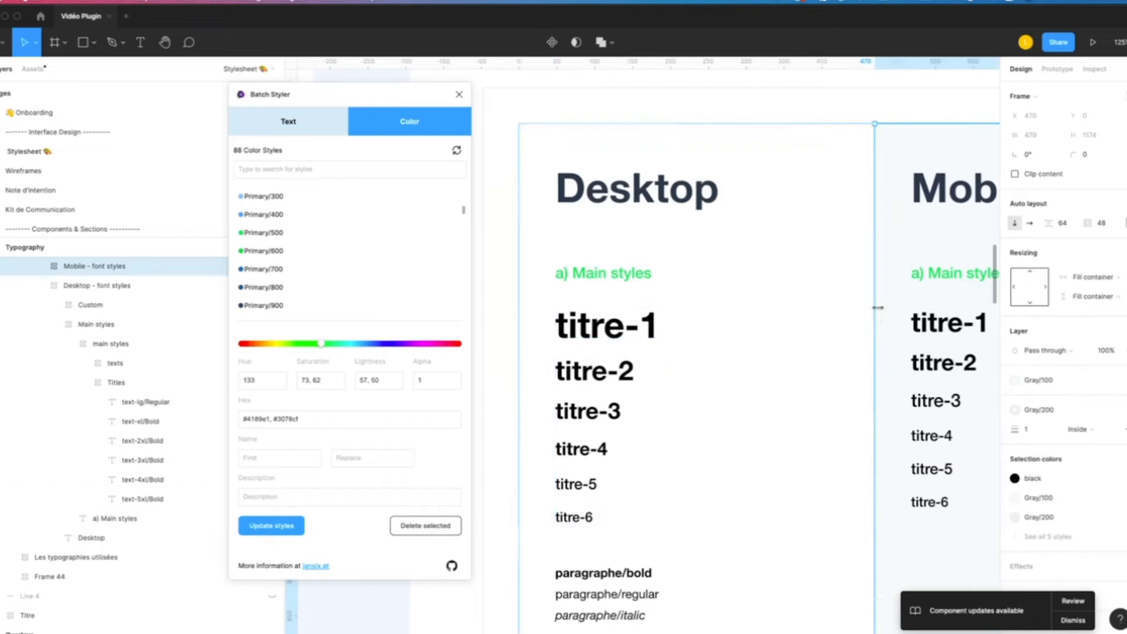
- Change the font family of the titre-1 and titre-2 text styles to Supreme with Batch Styler
click(323, 130)
click(287, 193)
shift+click(287, 211)
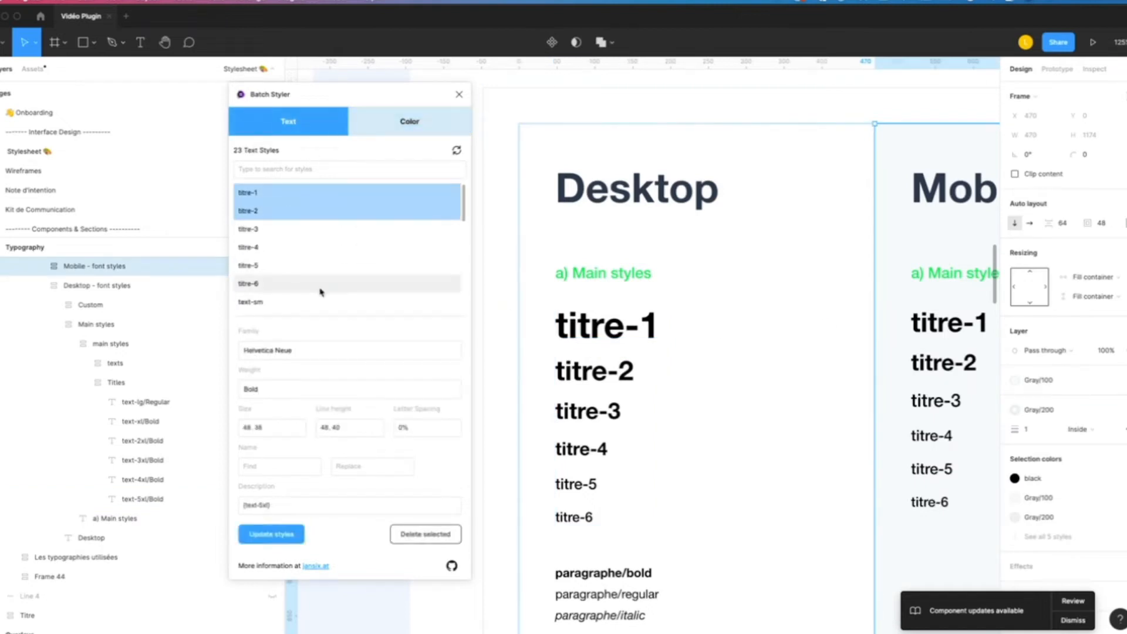
click(297, 349)
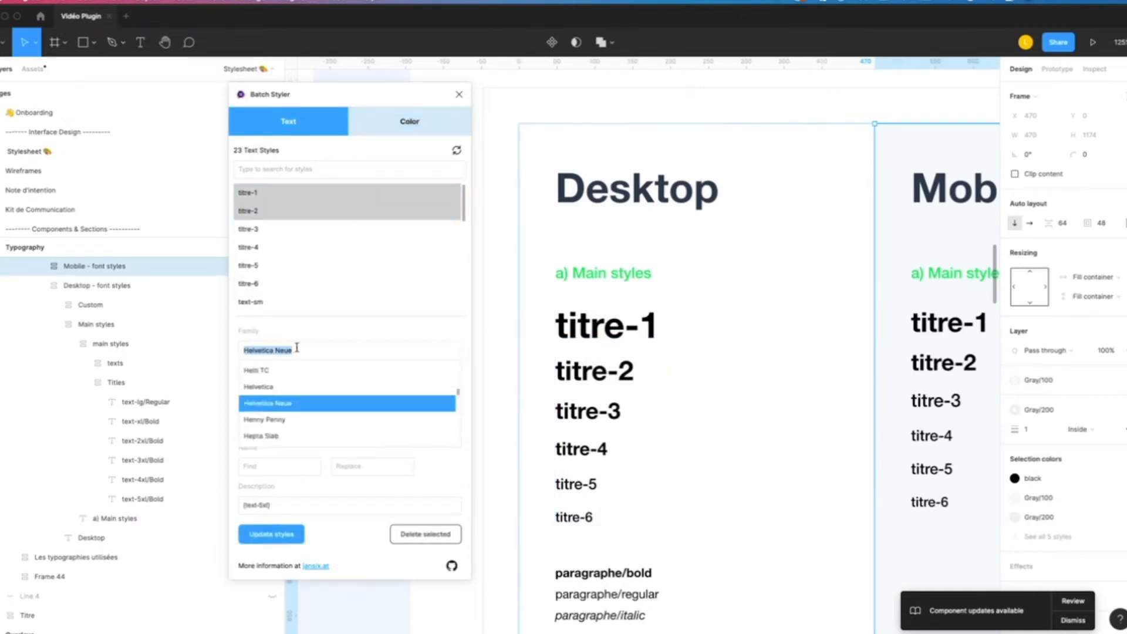
text(Supre)
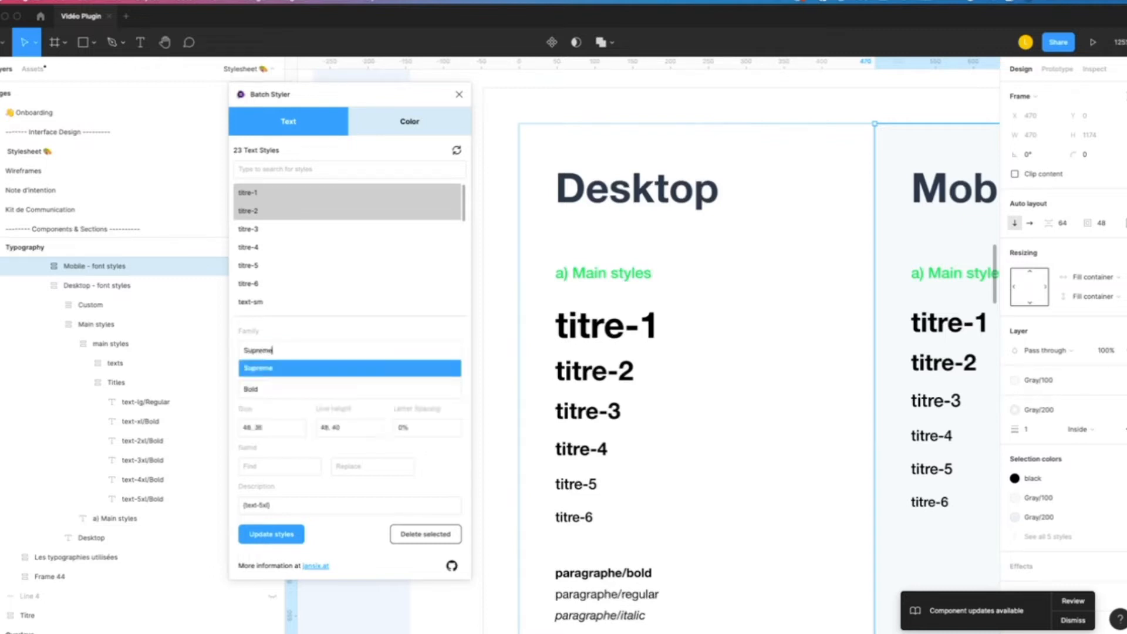
text(me)
key(Return)
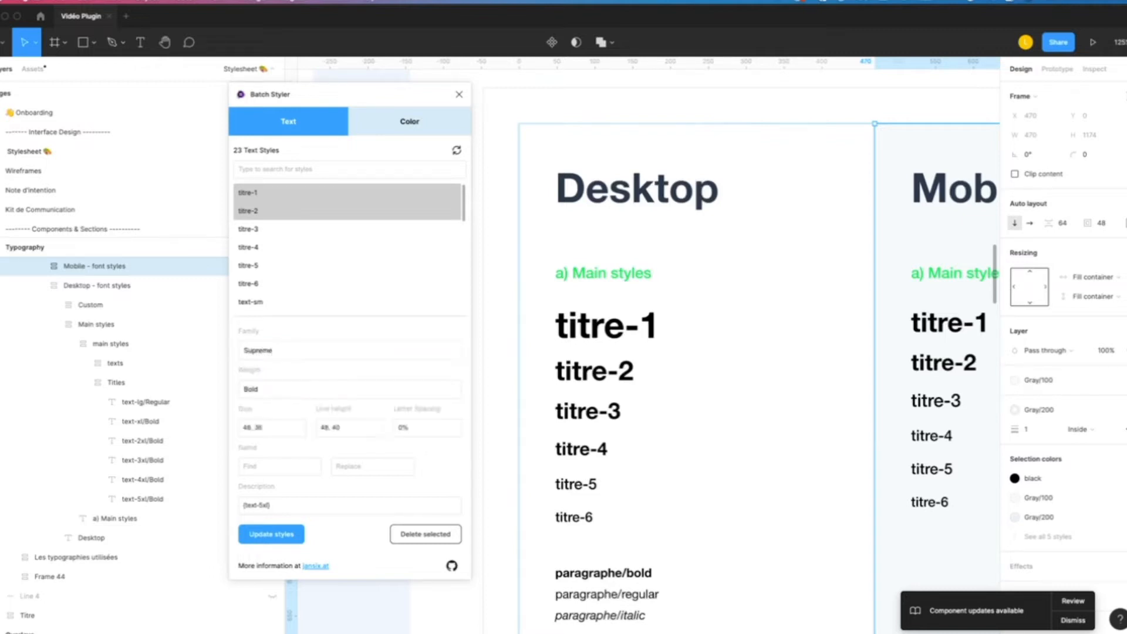
click(272, 534)
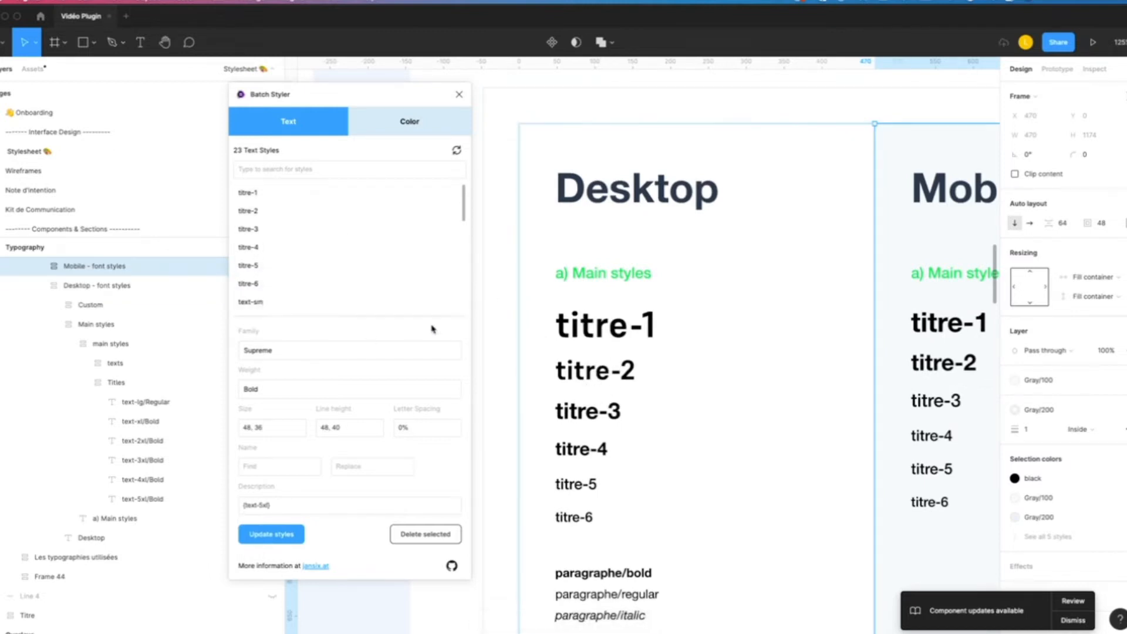
- On the Wireframes page, inspect the titre-1 text style used by the Home page hero heading
click(44, 170)
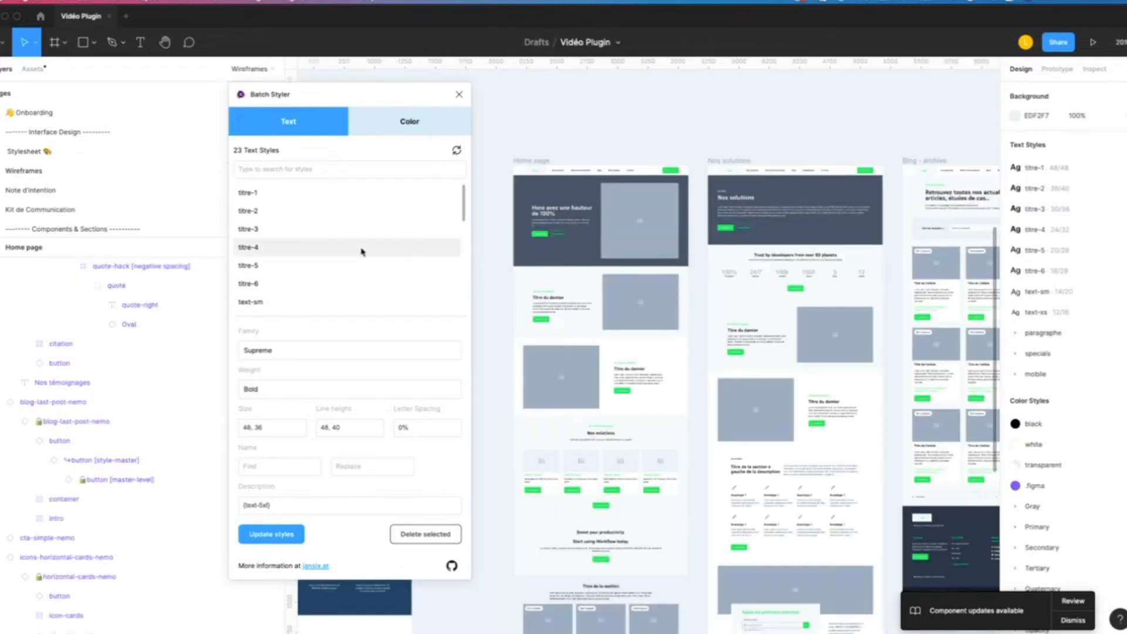
scroll(560, 284, up, 2)
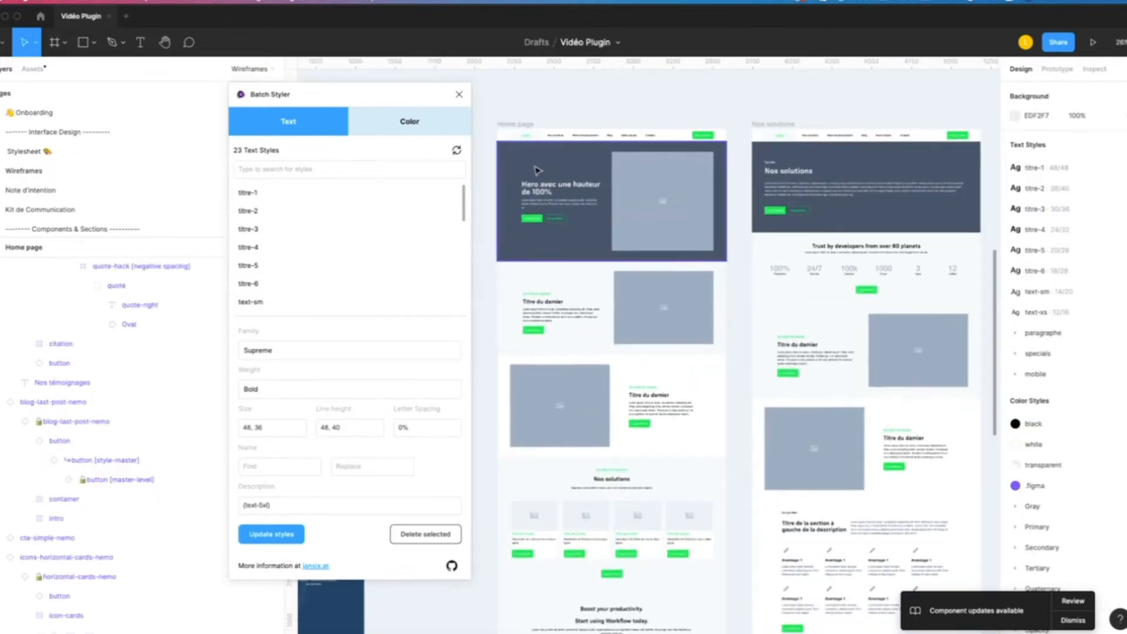
scroll(519, 193, up, 2)
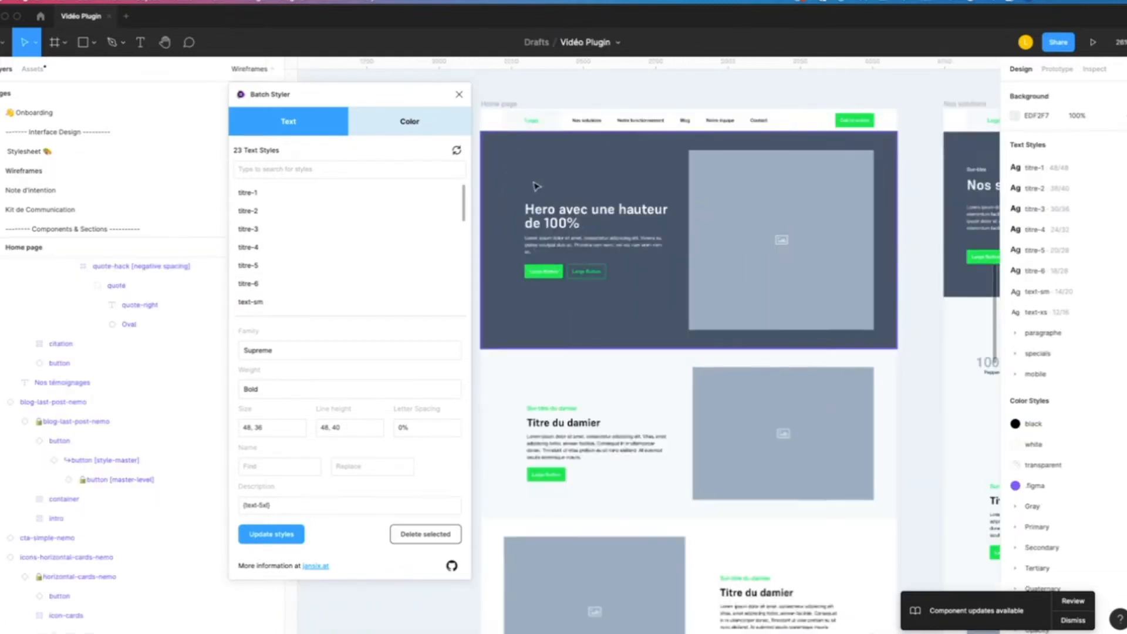
super+click(564, 220)
click(1054, 326)
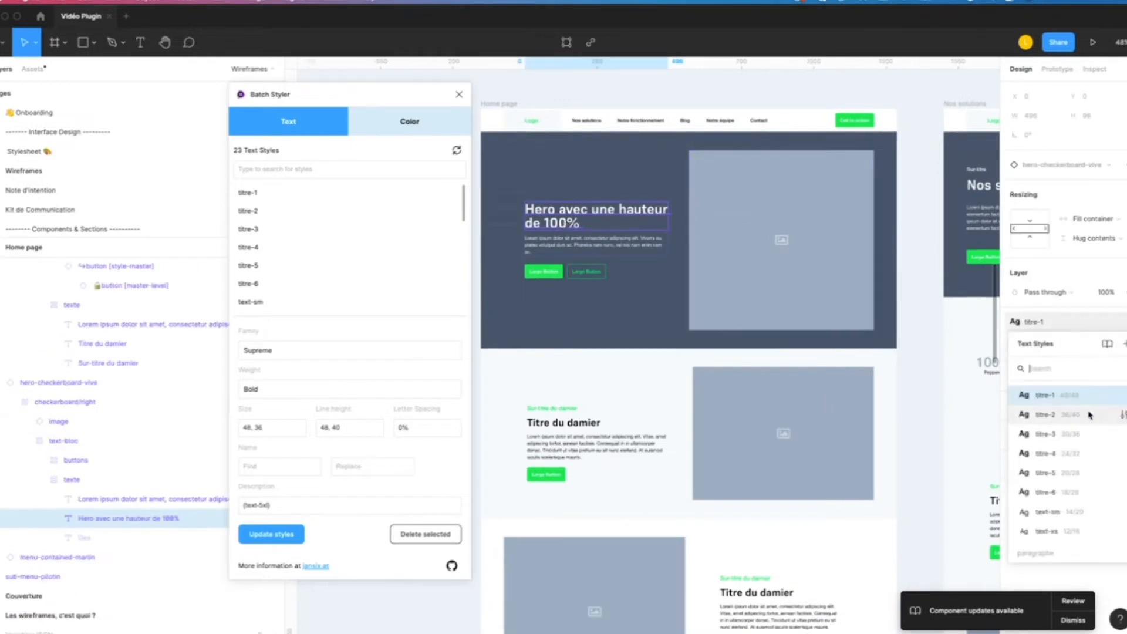
click(1120, 396)
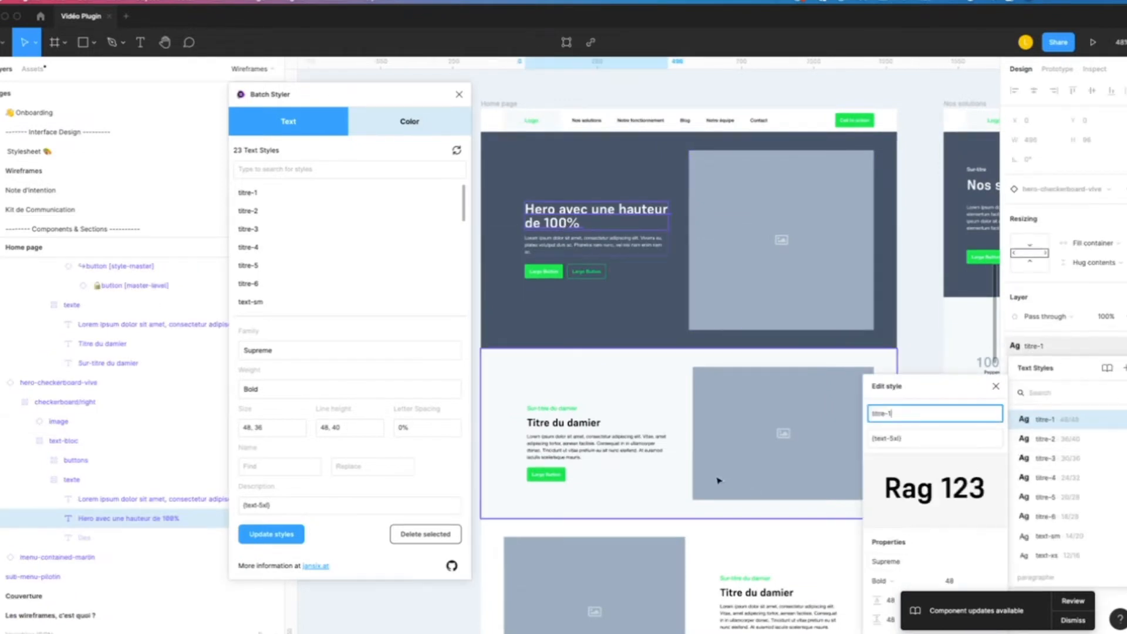
- Inspect the paragraphe/regular text style used by the paragraph under "Titre du damier"
super+click(592, 441)
click(1066, 323)
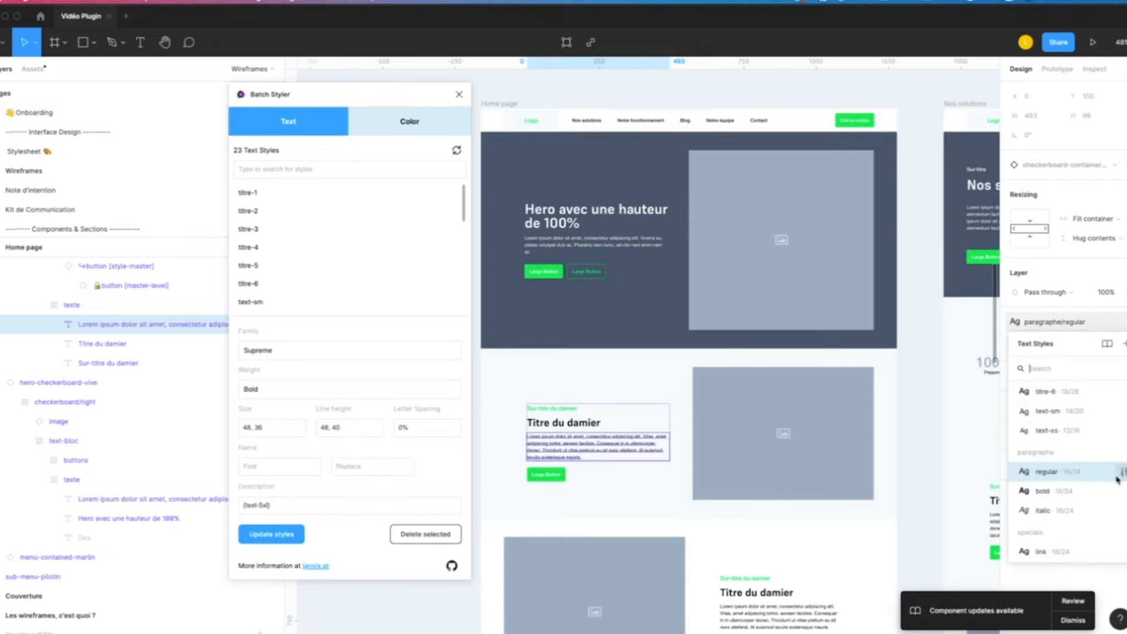
click(1123, 472)
click(917, 356)
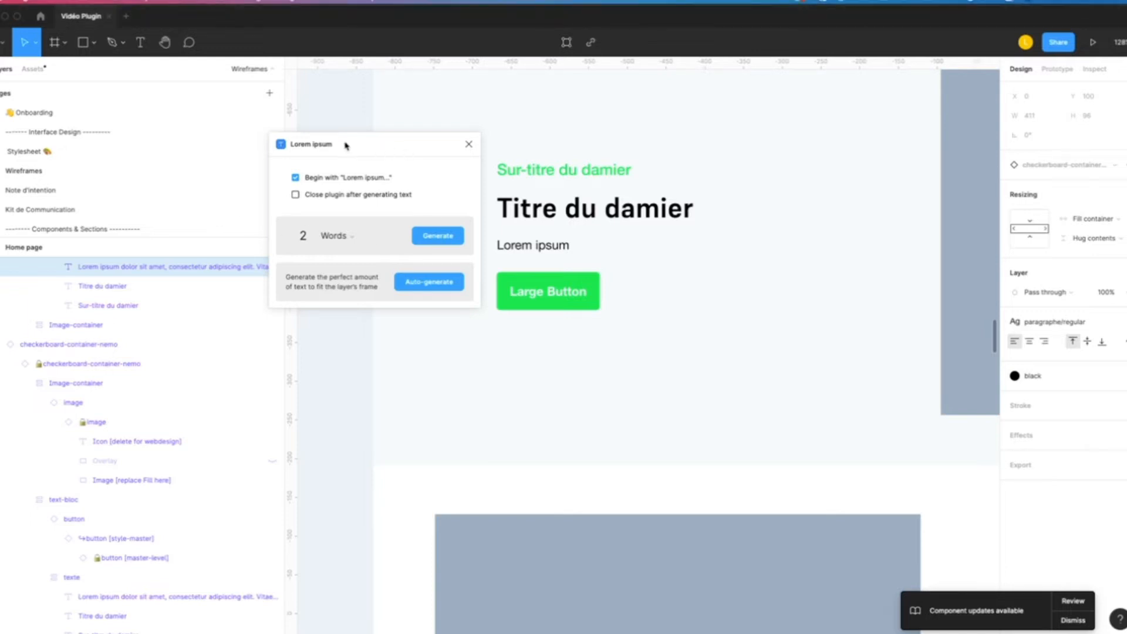
- Move the Lorem ipsum plugin window farther away from the "Titre du damier" text block
drag(347, 144, 291, 138)
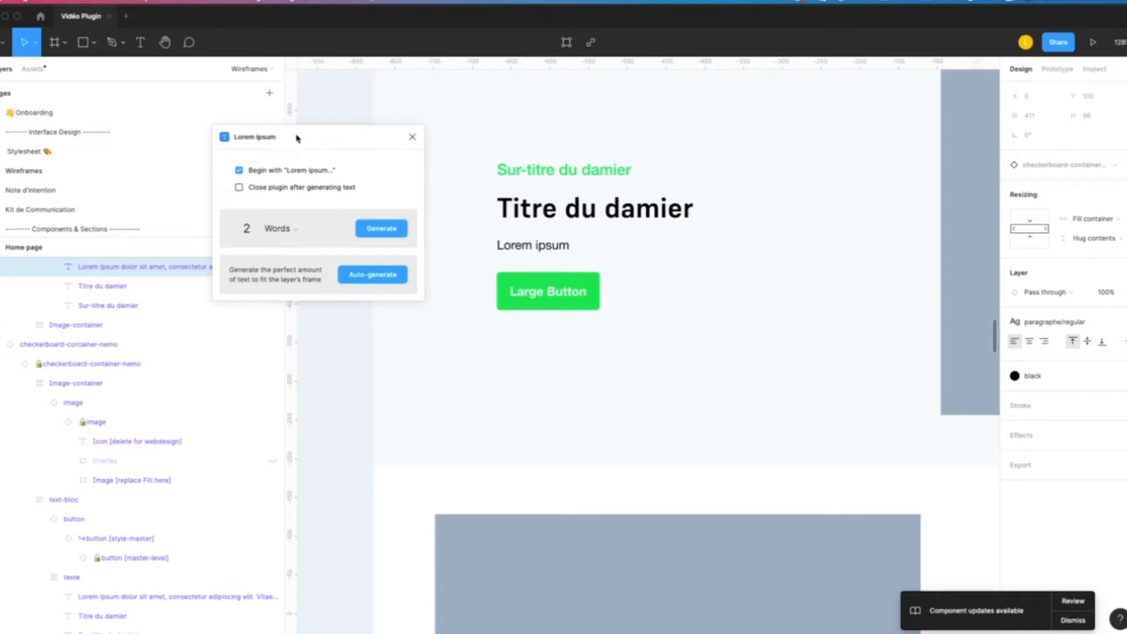
- Generate 2 sentences of lorem ipsum in the paragraph under "Titre du damier"
click(292, 1)
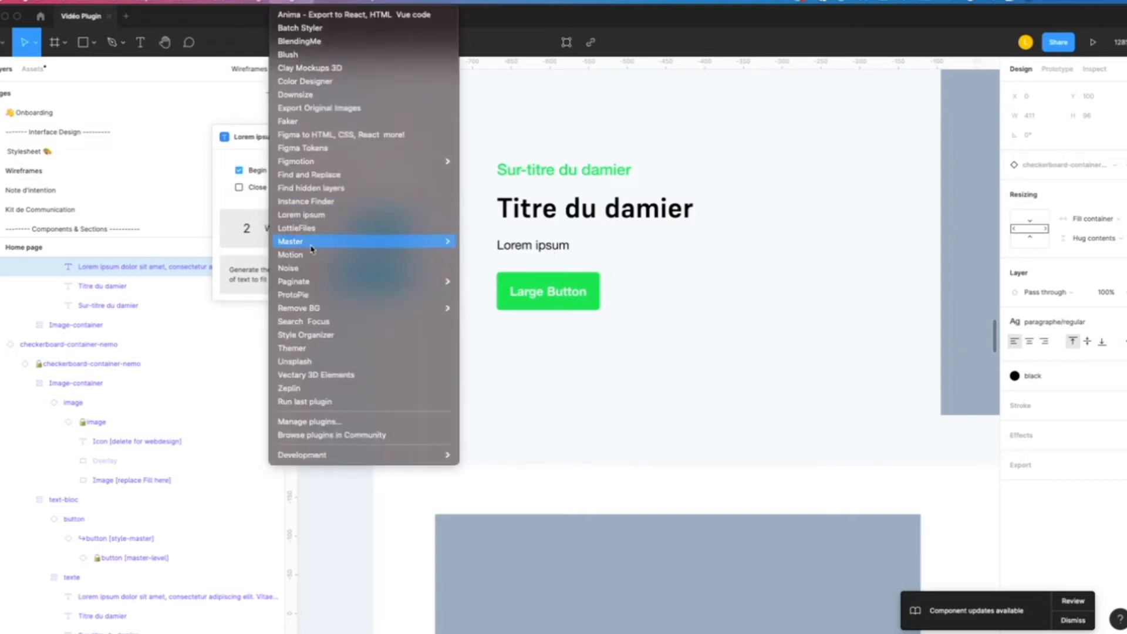
click(259, 139)
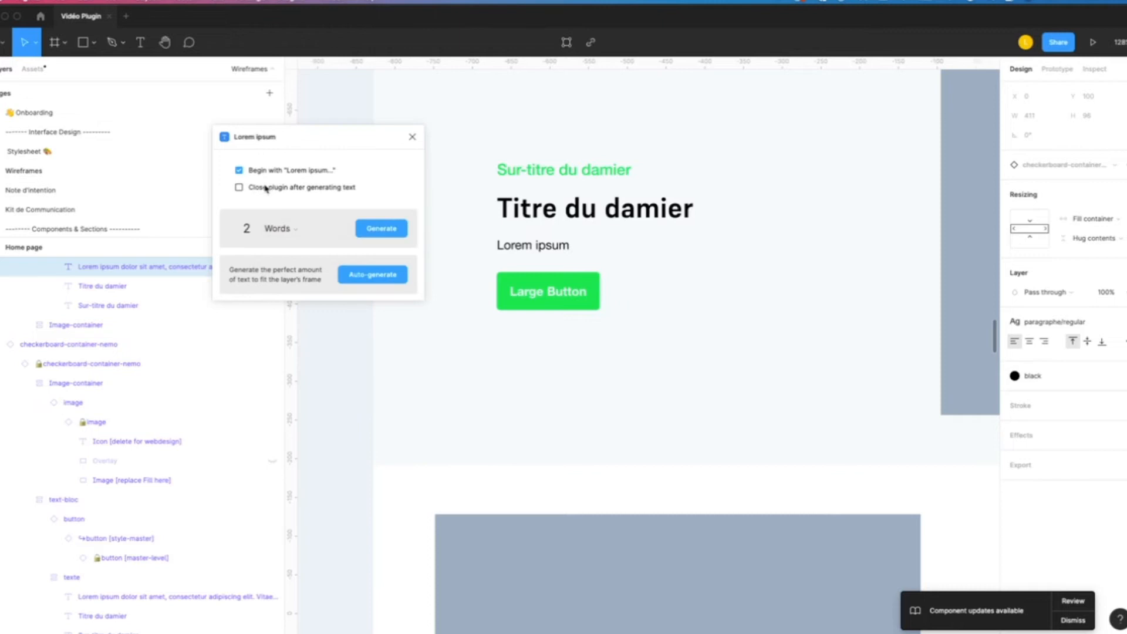
click(247, 227)
click(274, 230)
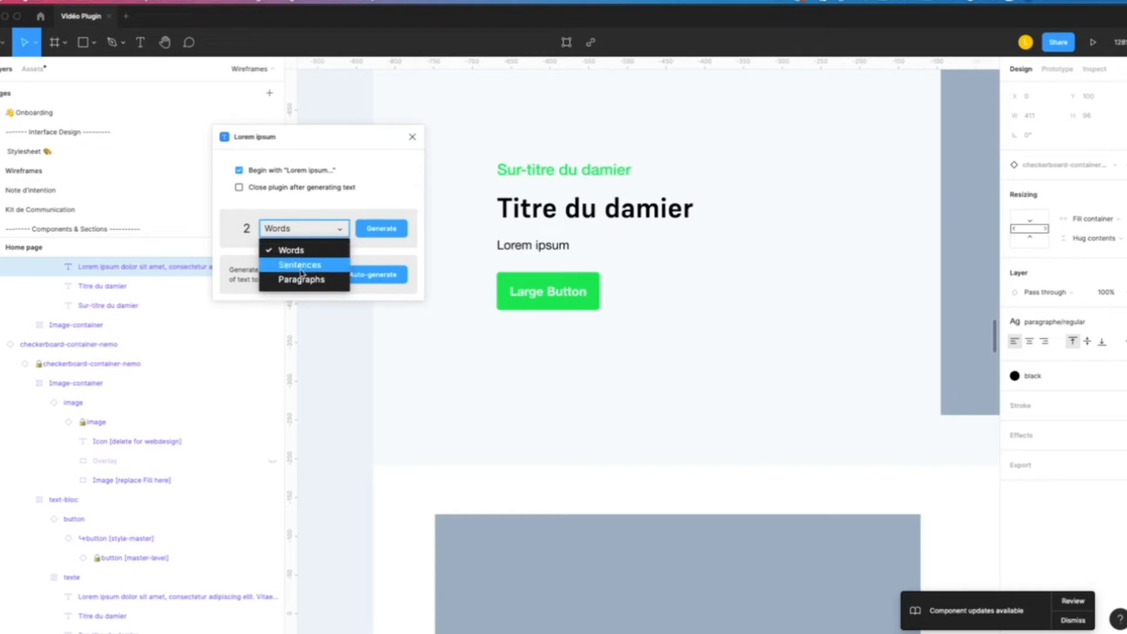
click(559, 252)
super+click(535, 246)
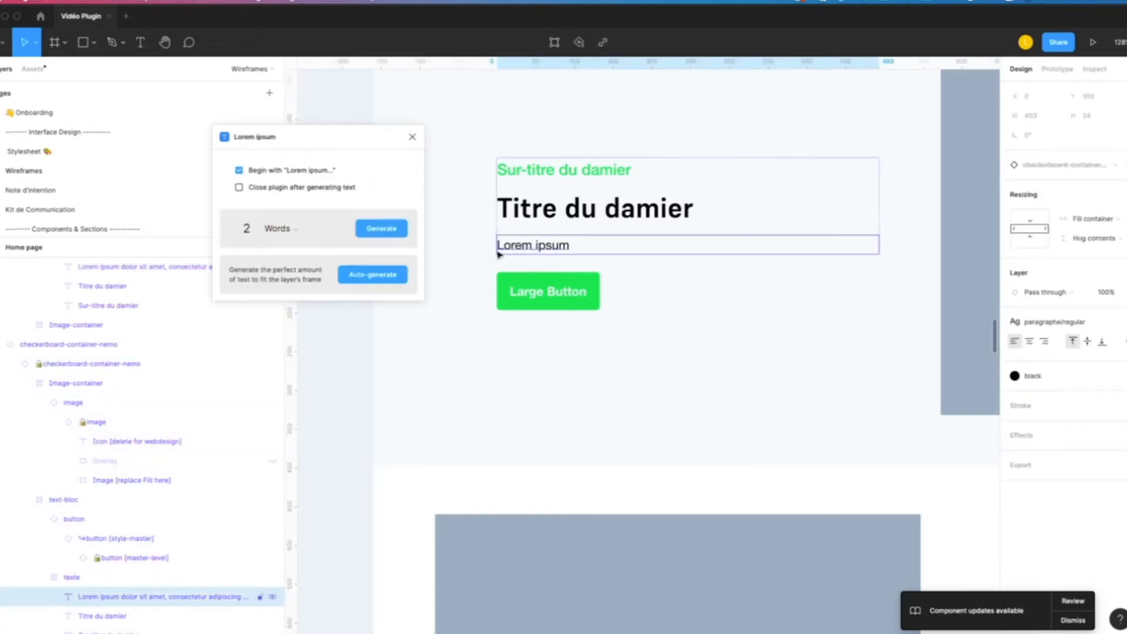
click(286, 230)
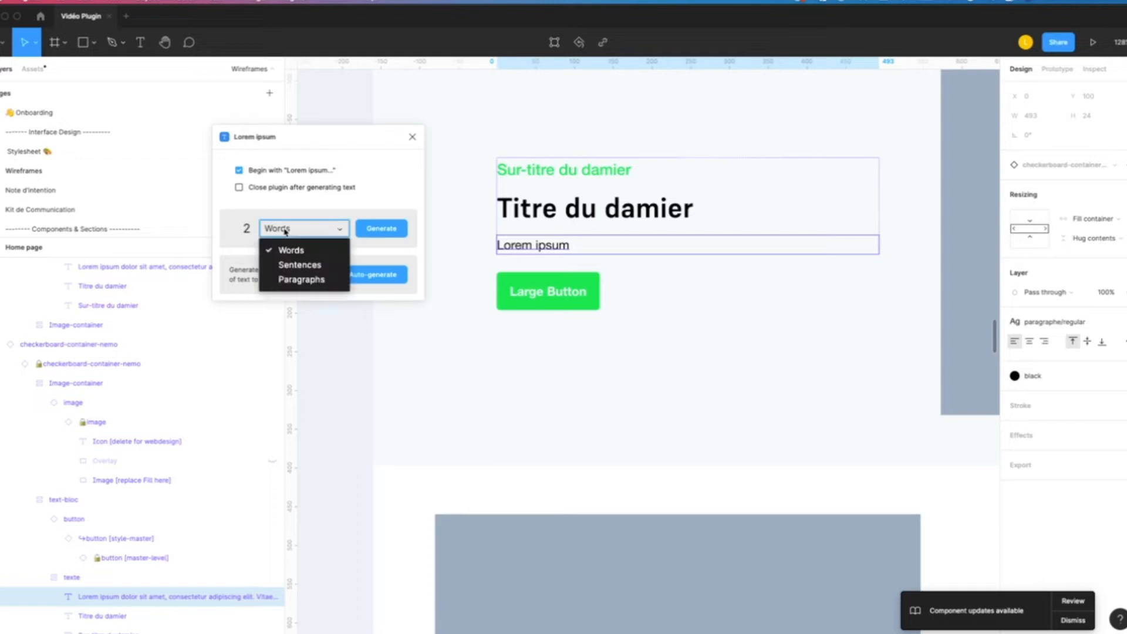
click(299, 264)
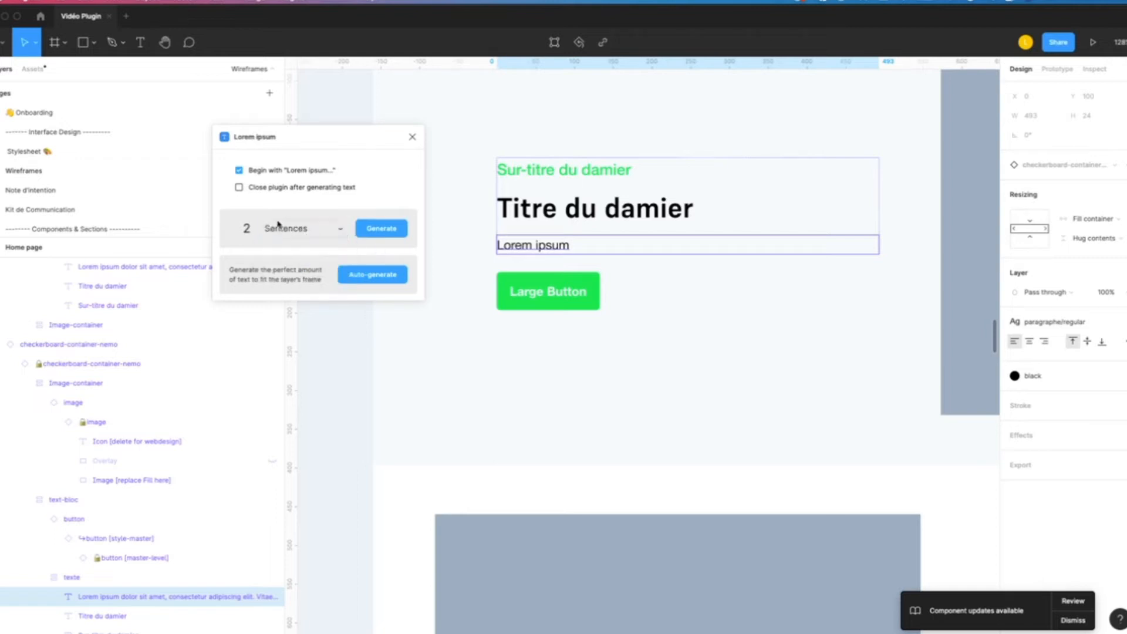
click(381, 229)
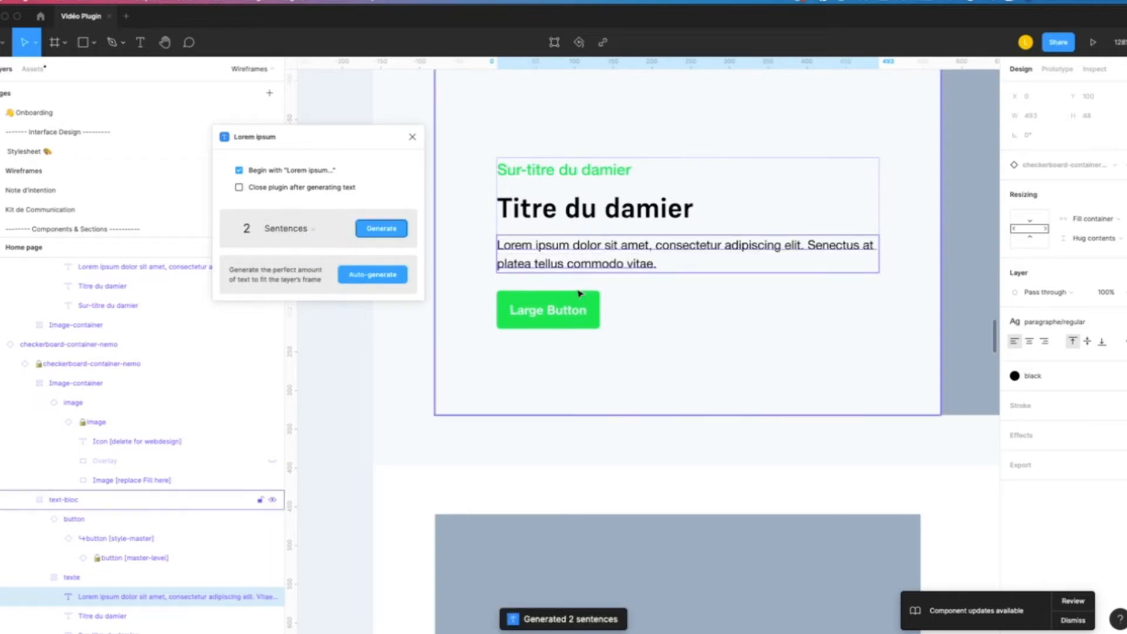
- Regenerate the paragraph under "Titre du damier" with 5 sentences and close the Lorem ipsum plugin
double_click(247, 229)
text(5)
click(381, 229)
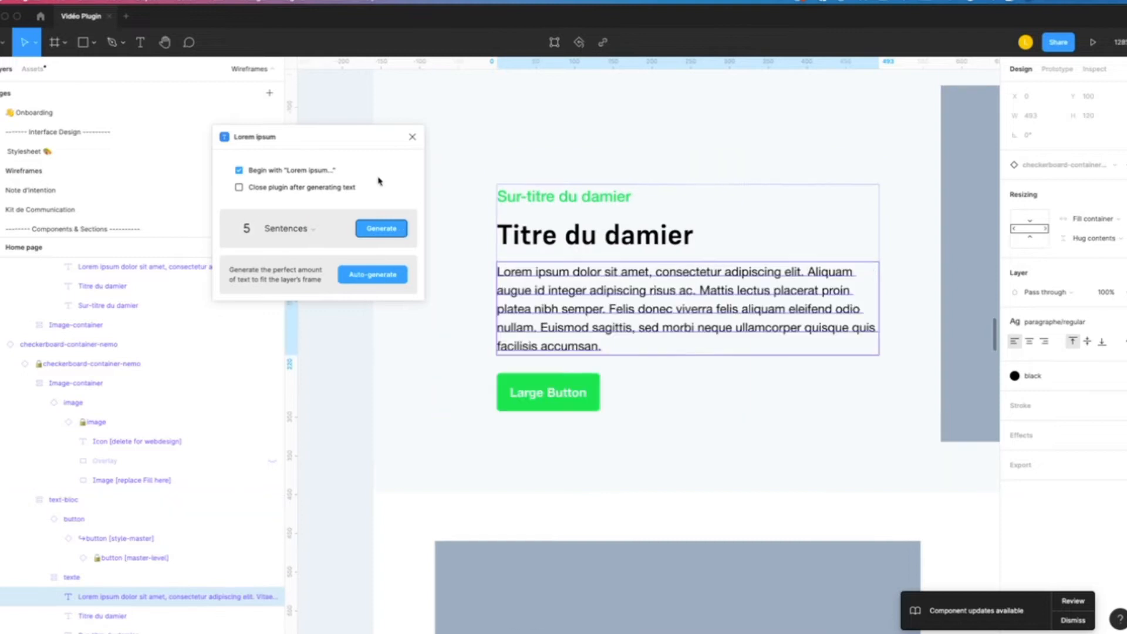
click(413, 138)
click(313, 178)
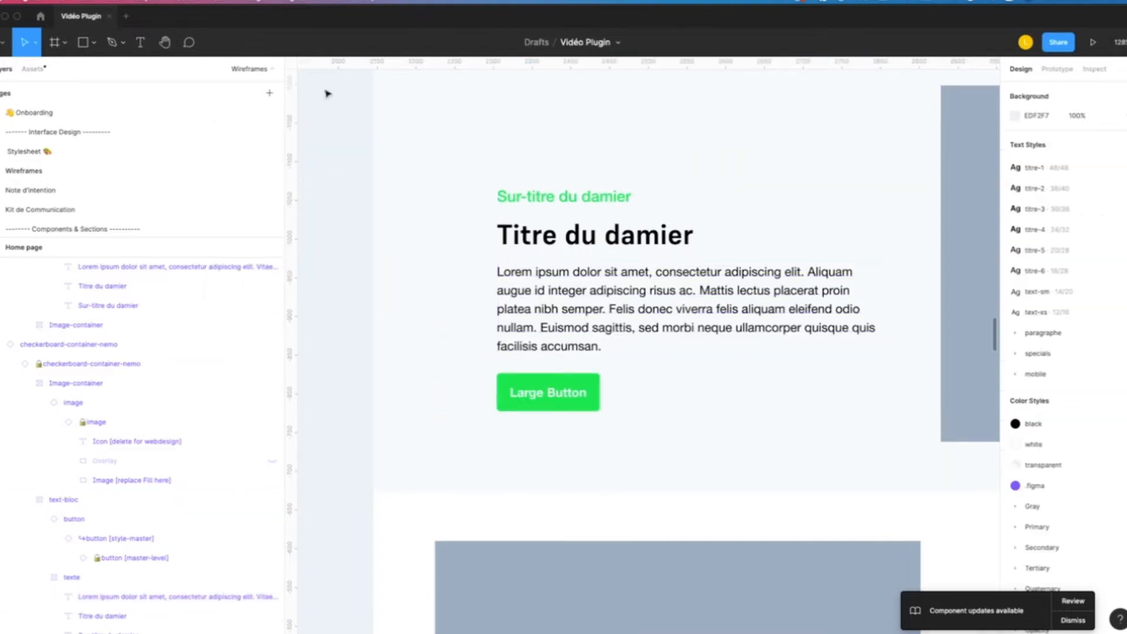
- Run the Unsplash plugin and move its window away from the wireframes
click(301, 5)
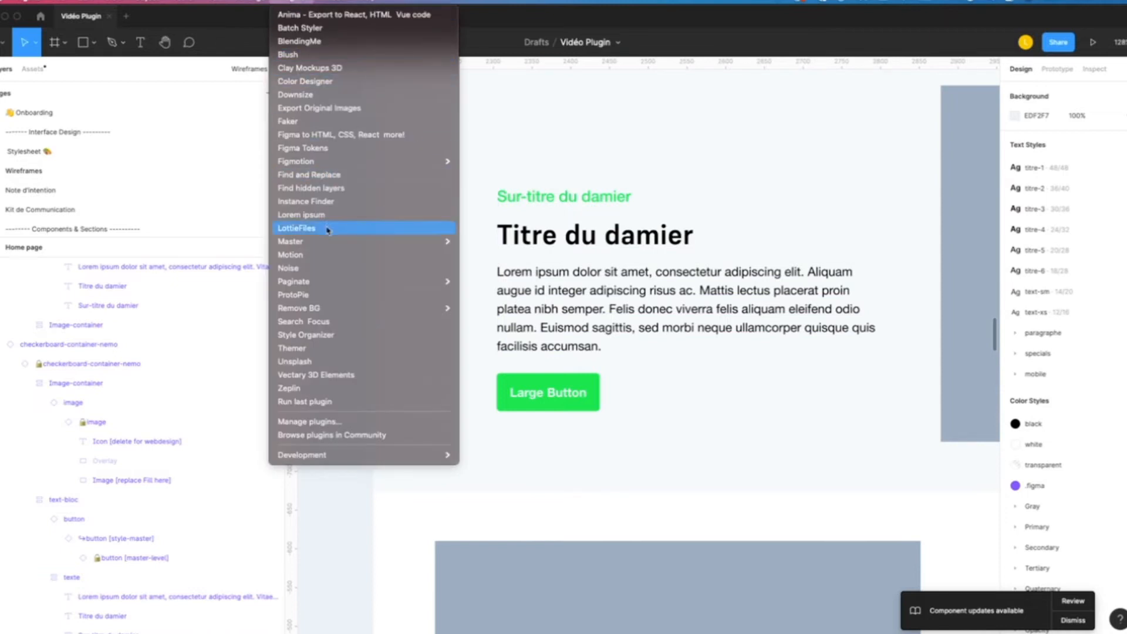
click(339, 363)
scroll(346, 362, down, 10)
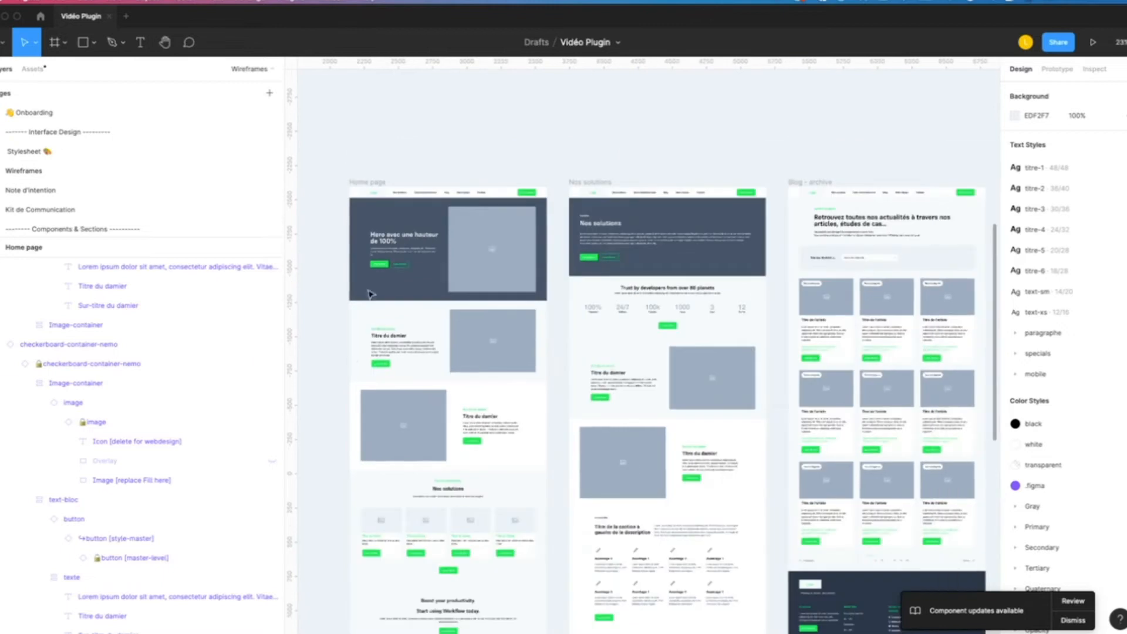
scroll(444, 388, up, 5)
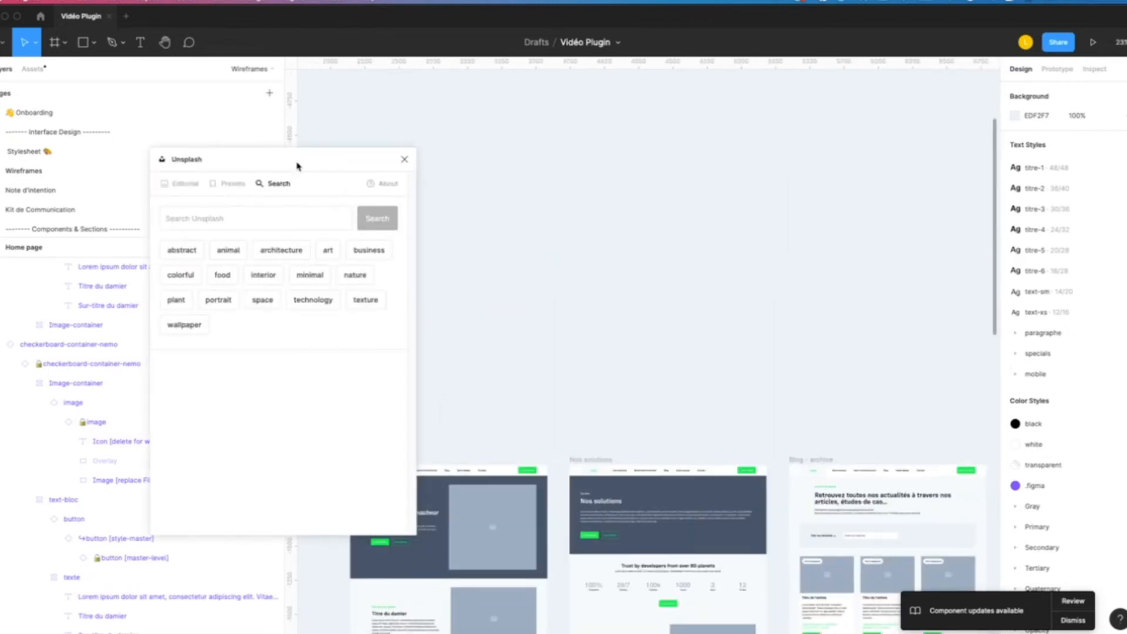
drag(297, 166, 145, 66)
click(83, 42)
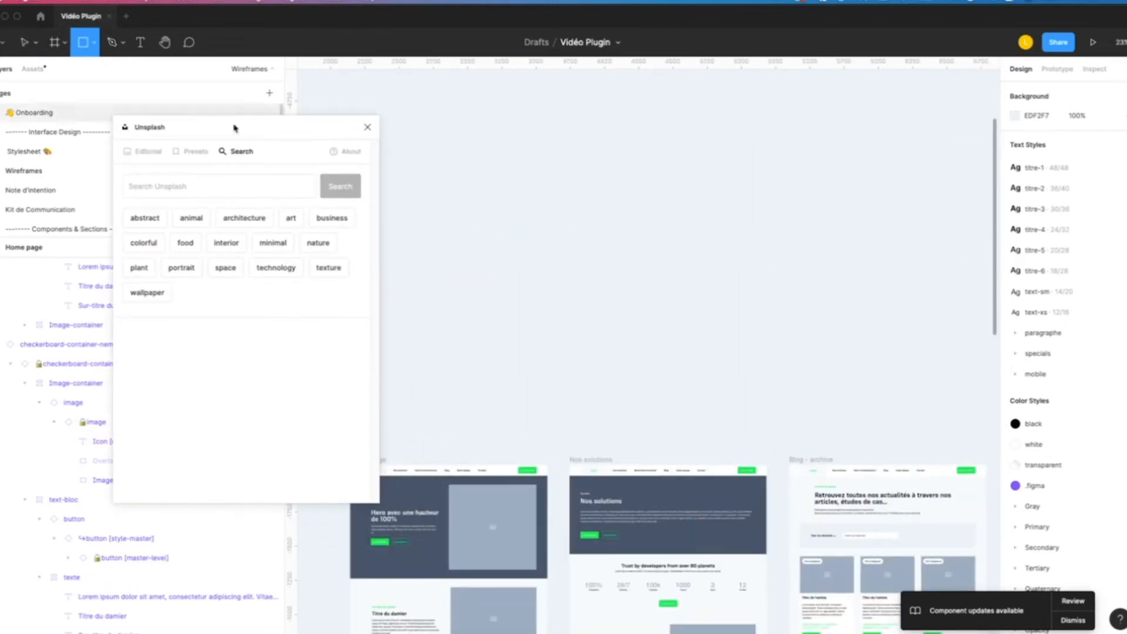
drag(447, 247, 597, 385)
scroll(565, 383, up, 2)
scroll(565, 384, down, 3)
scroll(607, 121, up, 3)
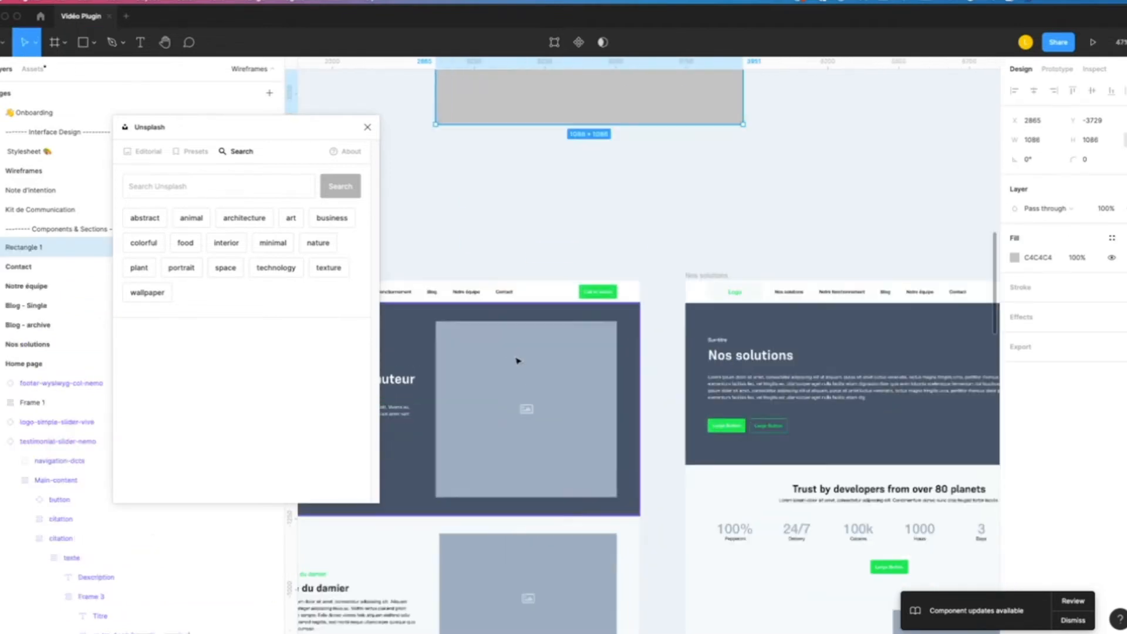
key(BackSpace)
- Detach the Gray/500 color style from the Home page hero image placeholder and switch its fill to Image
scroll(608, 235, down, 4)
scroll(608, 235, left, 2)
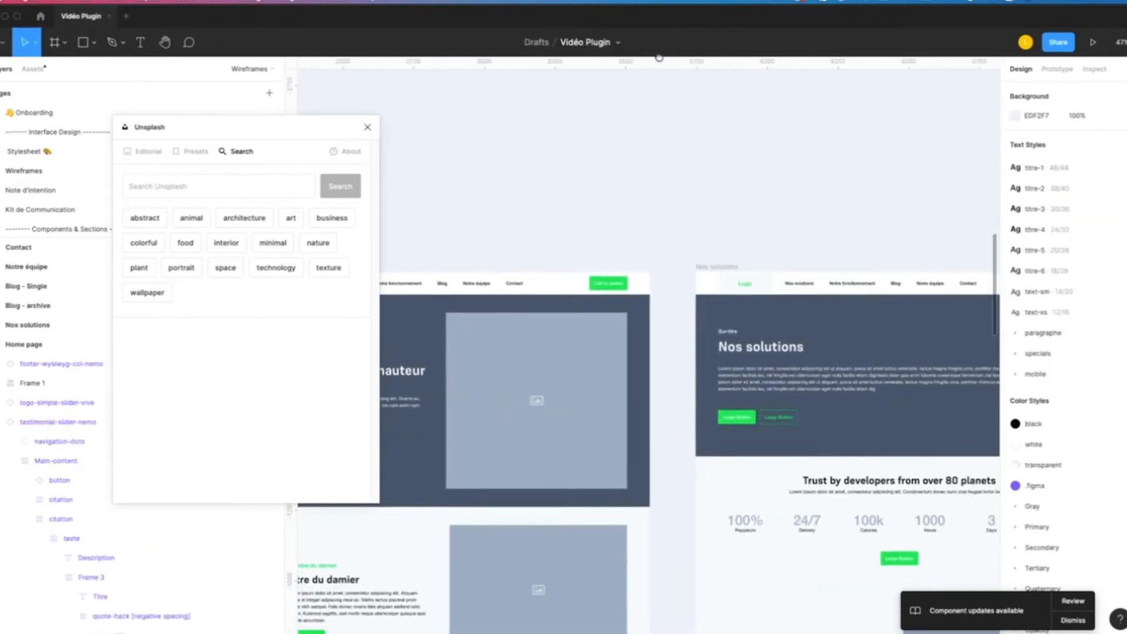
click(607, 296)
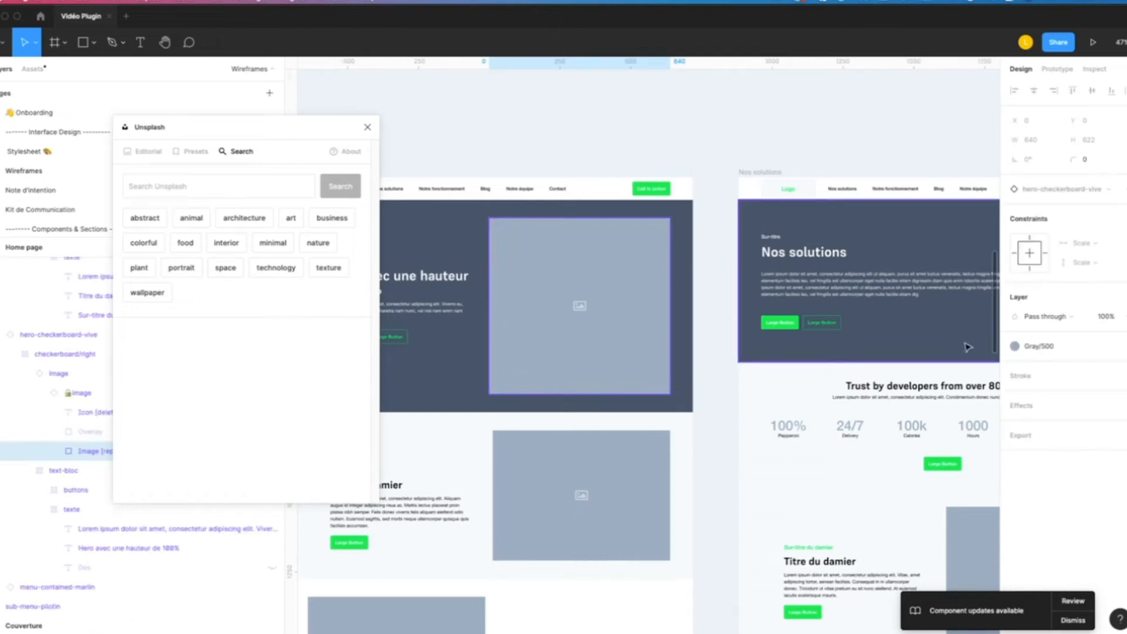
click(1112, 346)
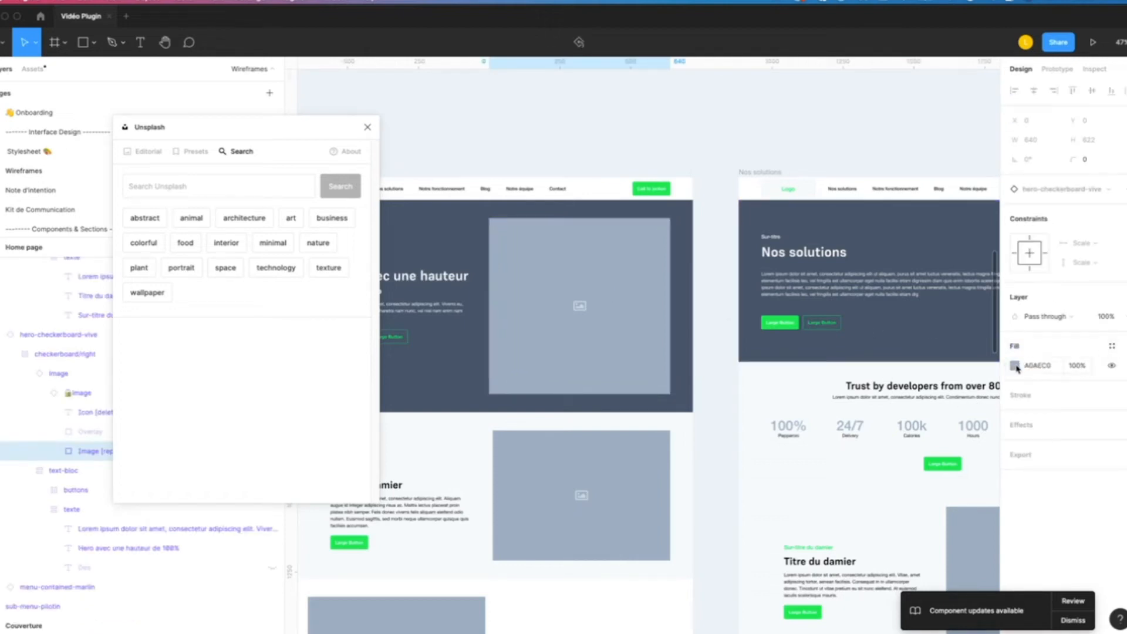
click(1015, 366)
click(895, 329)
click(895, 399)
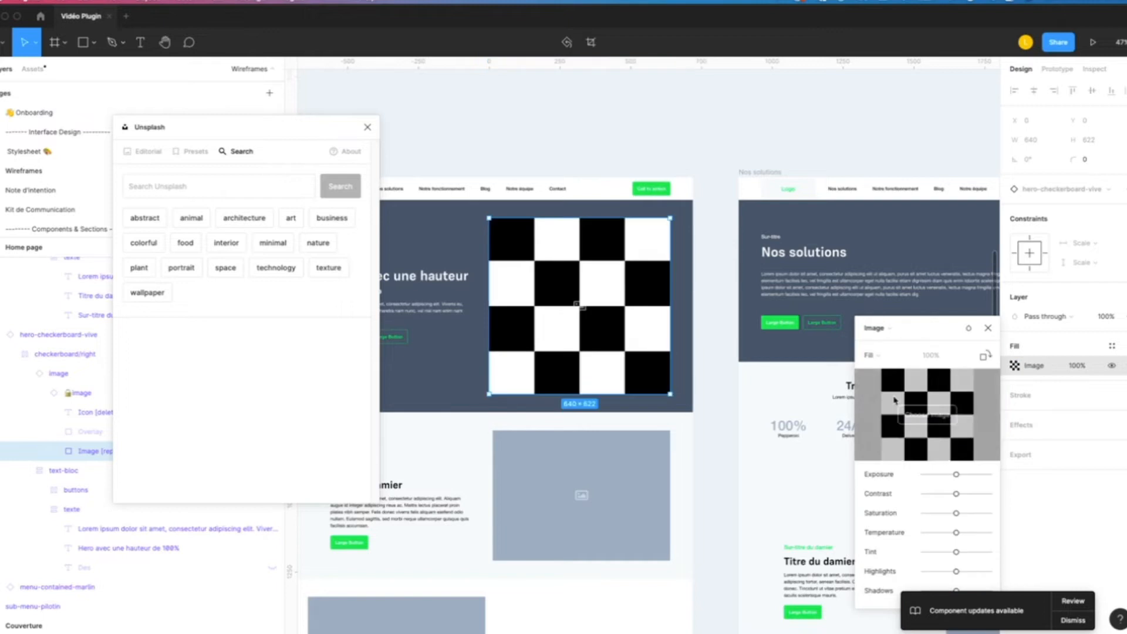
- Fill the hero image placeholder with the white angular building photo from Unsplash's architecture category
click(237, 223)
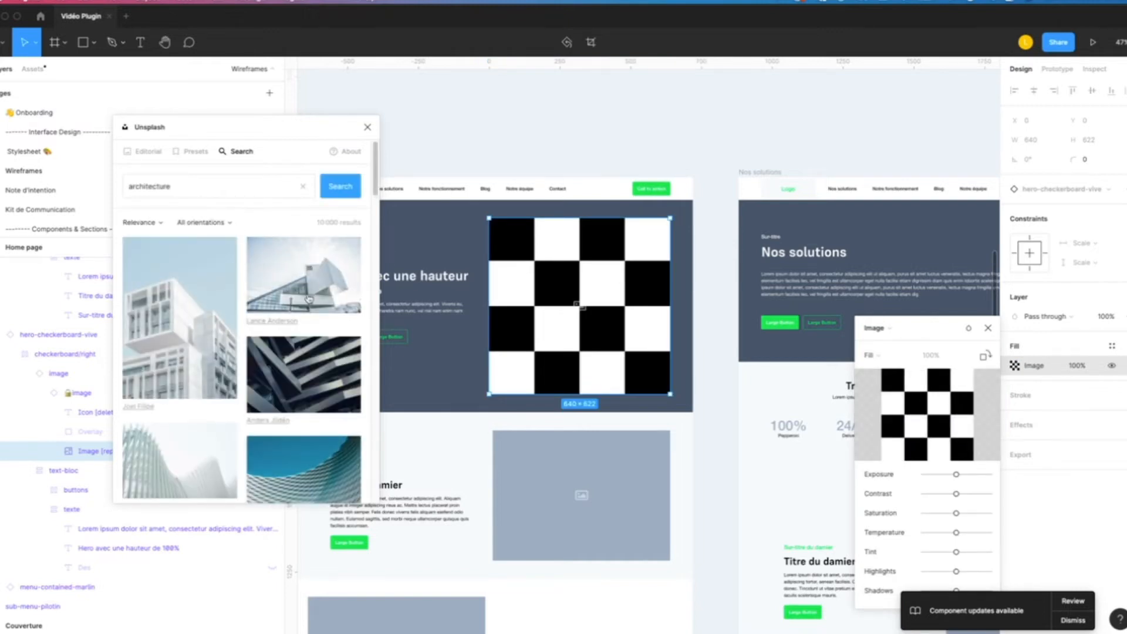
drag(308, 298, 533, 316)
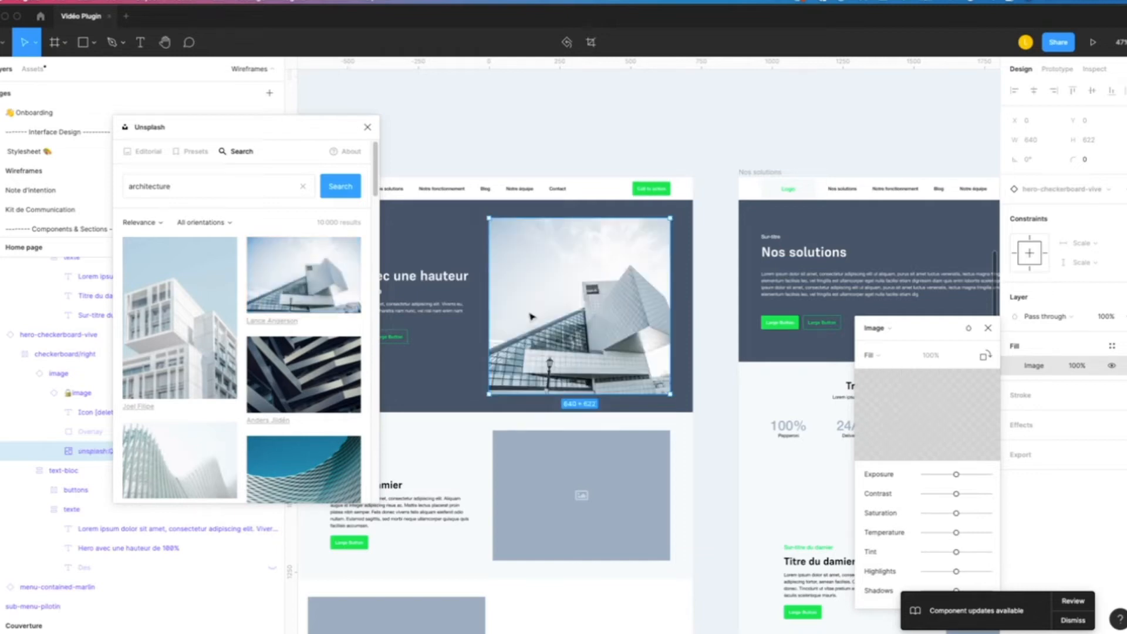
scroll(513, 329, up, 1)
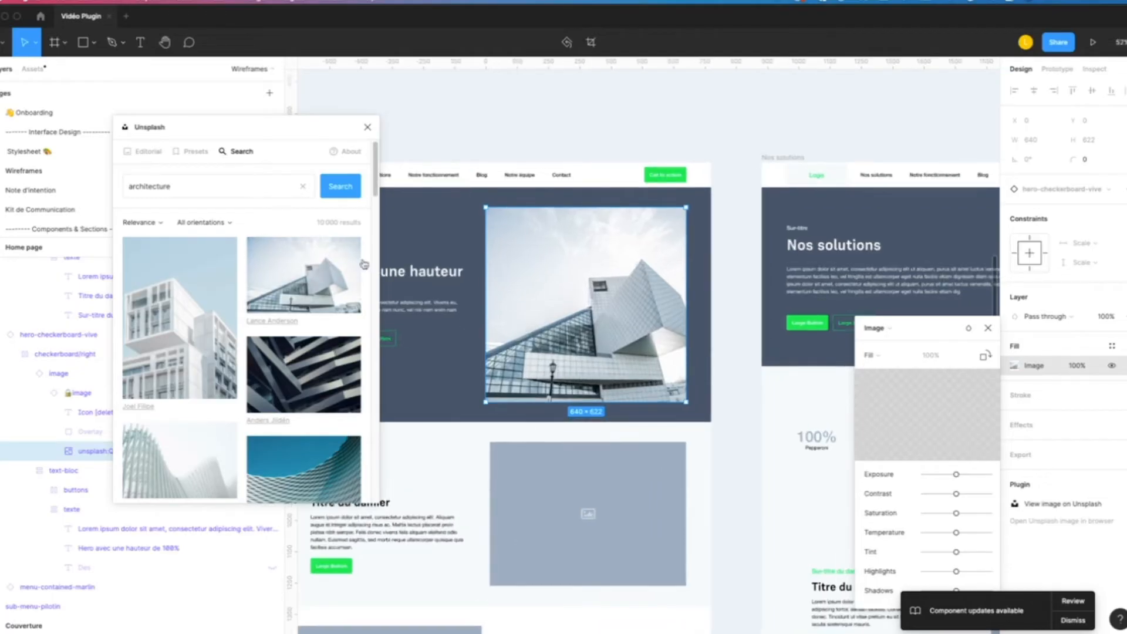
- Search Unsplash for "Art" and fill the hero image placeholder with the fresco painting of angels and clouds
double_click(209, 178)
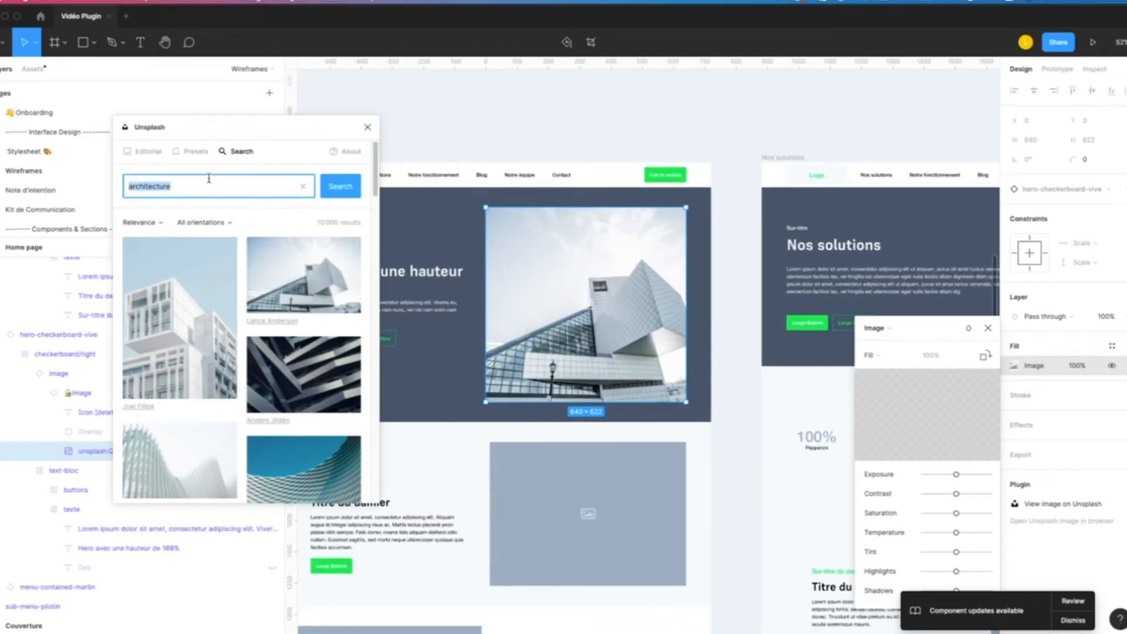
text(Art)
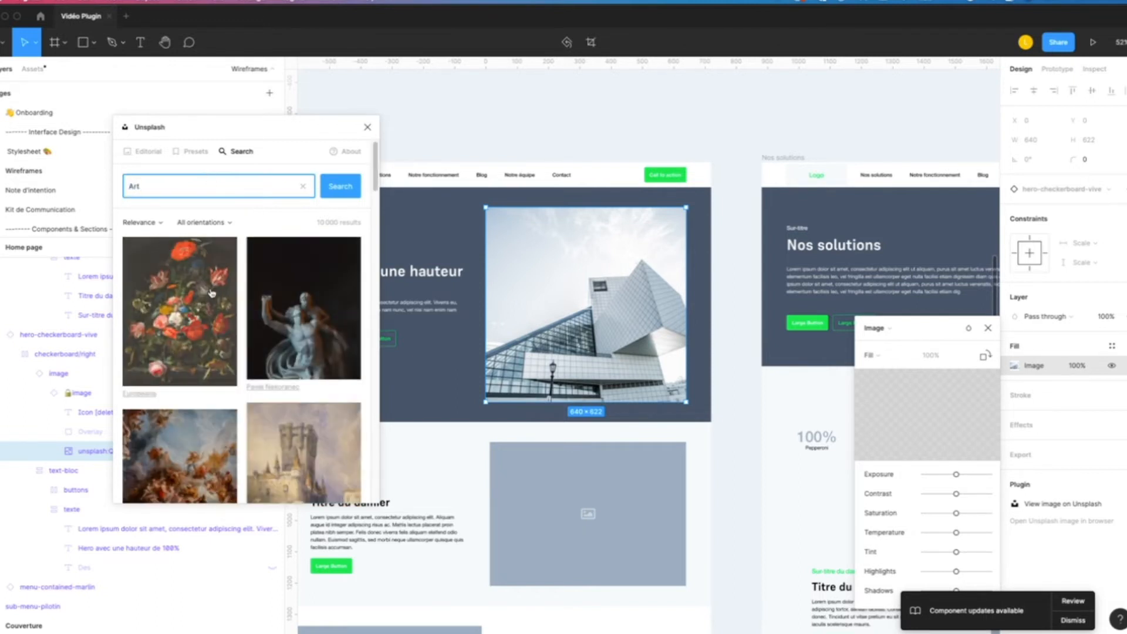
scroll(210, 307, down, 5)
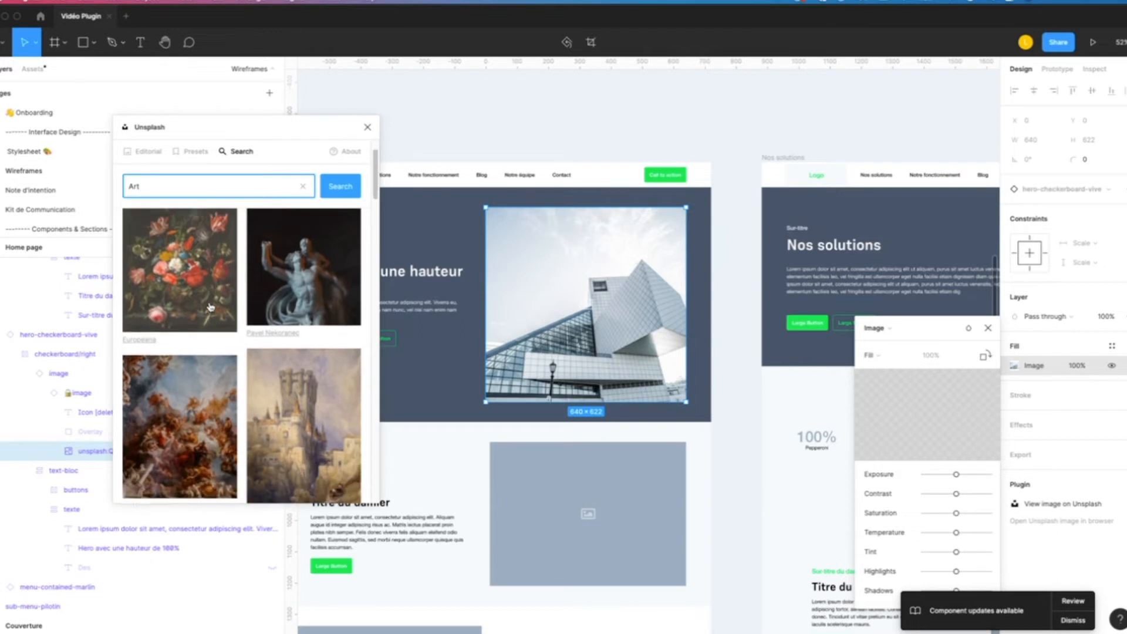
click(201, 315)
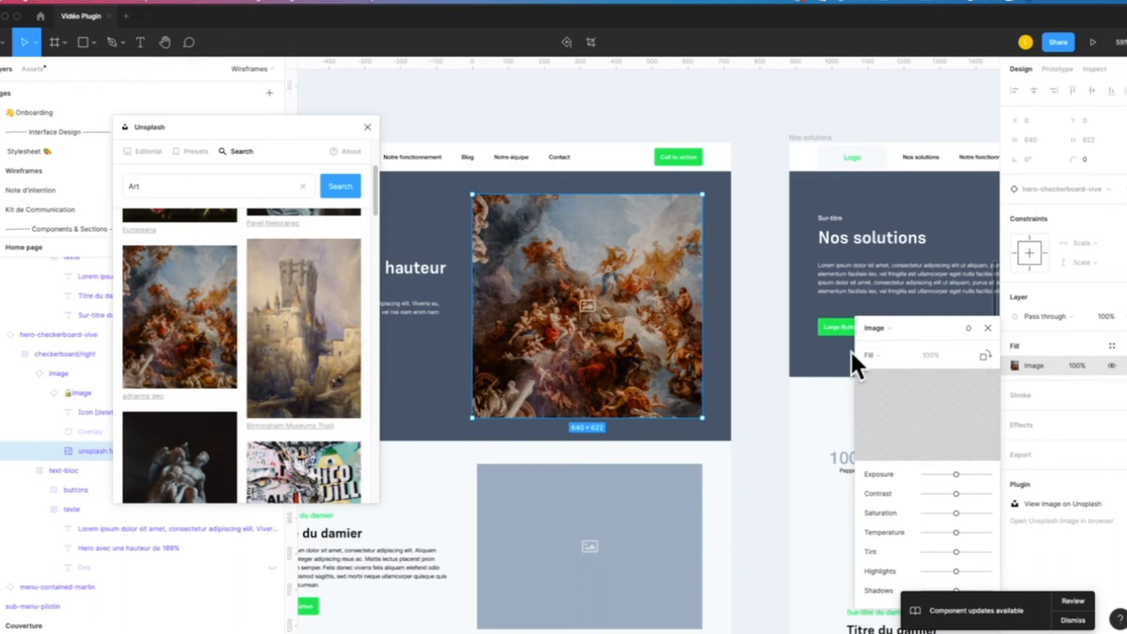
scroll(254, 362, up, 3)
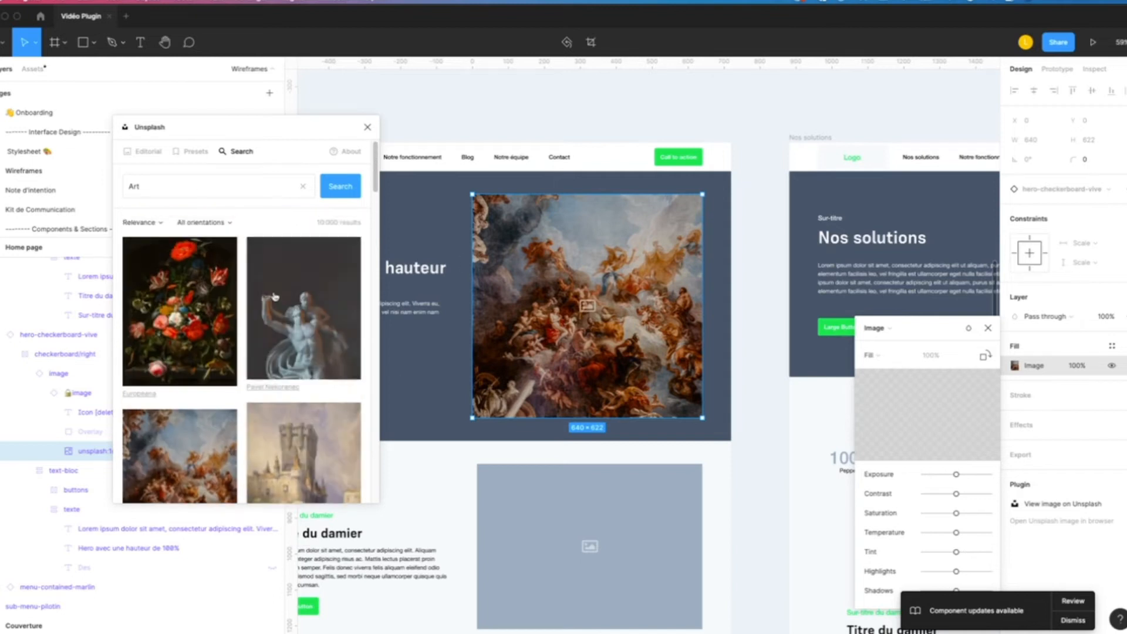
click(156, 191)
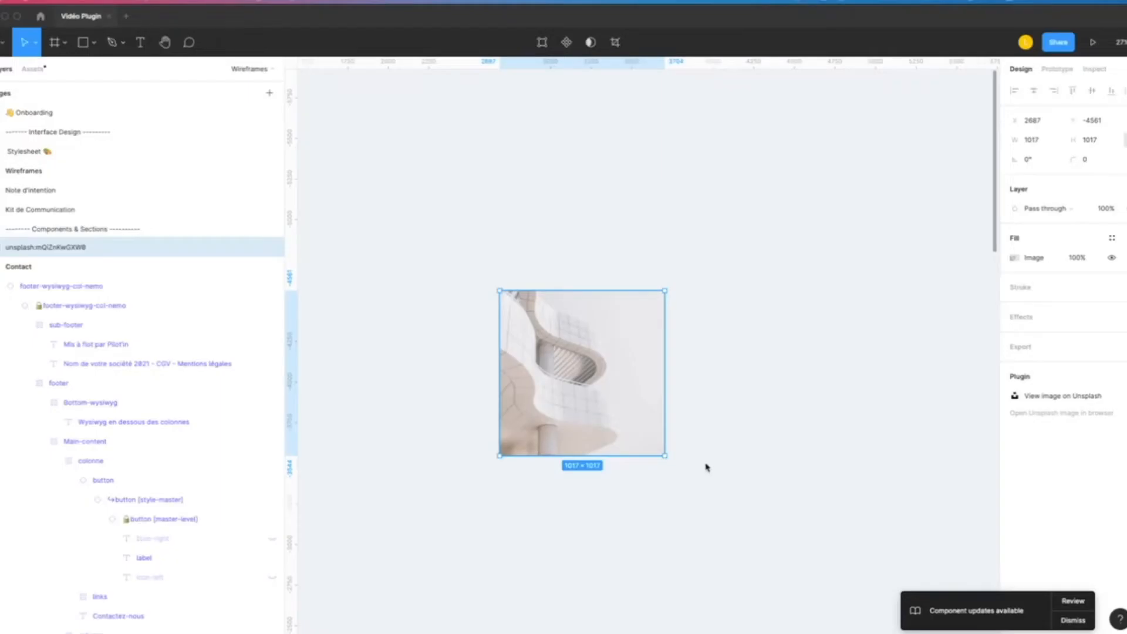
click(706, 466)
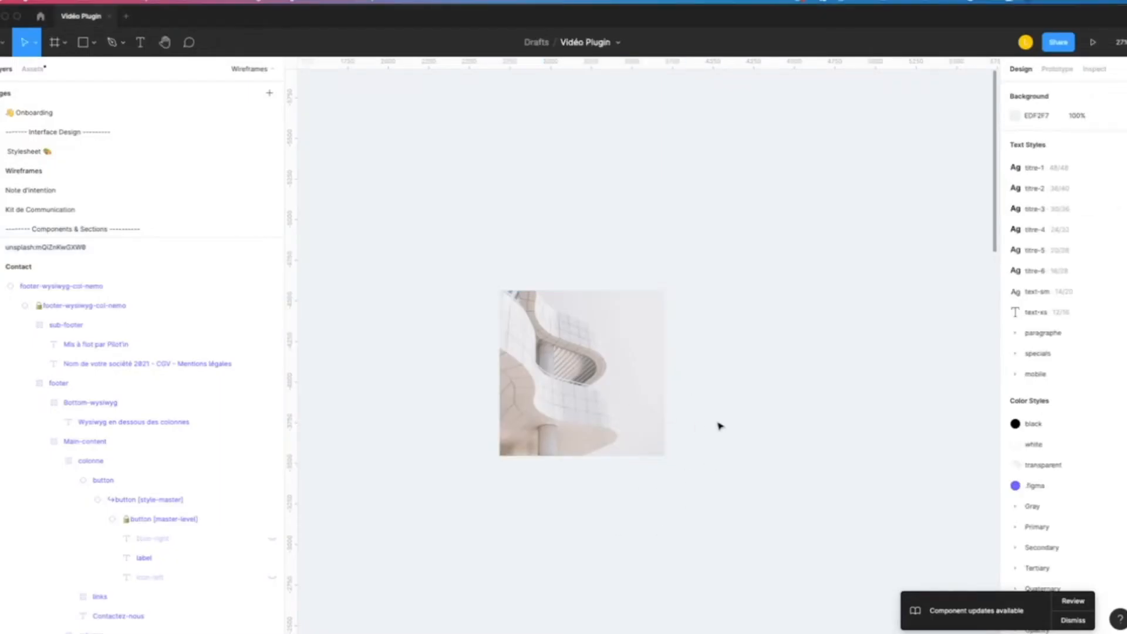
- Run the Remove BG plugin on the Unsplash photo of the curved white building
scroll(704, 387, down, 3)
scroll(592, 301, up, 5)
click(593, 301)
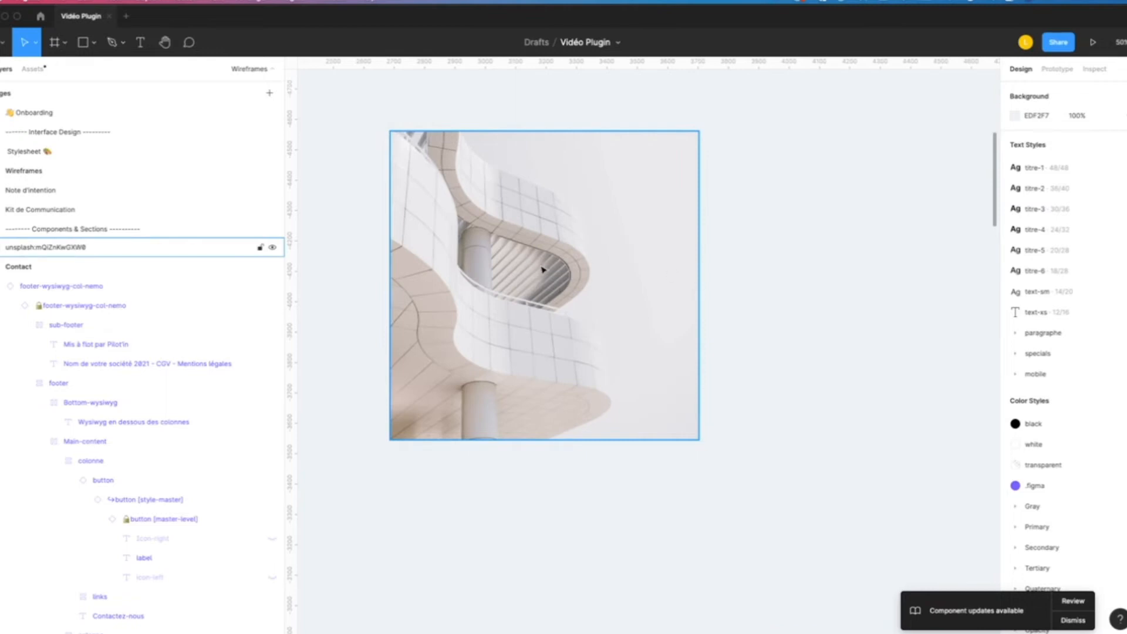
scroll(727, 328, up, 3)
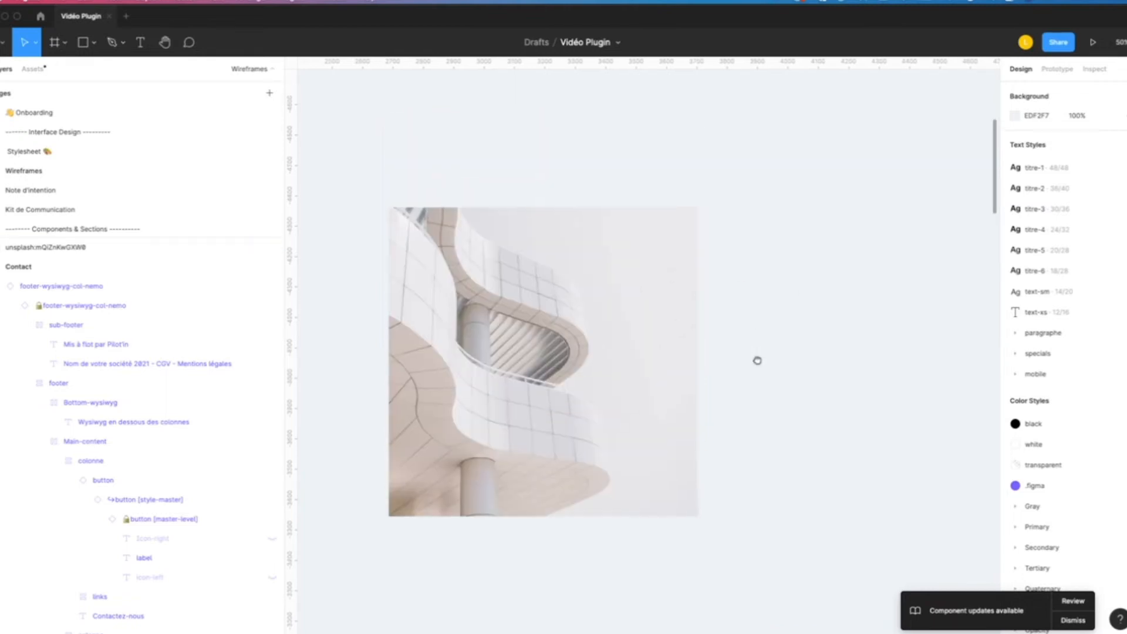
scroll(631, 338, up, 2)
click(575, 271)
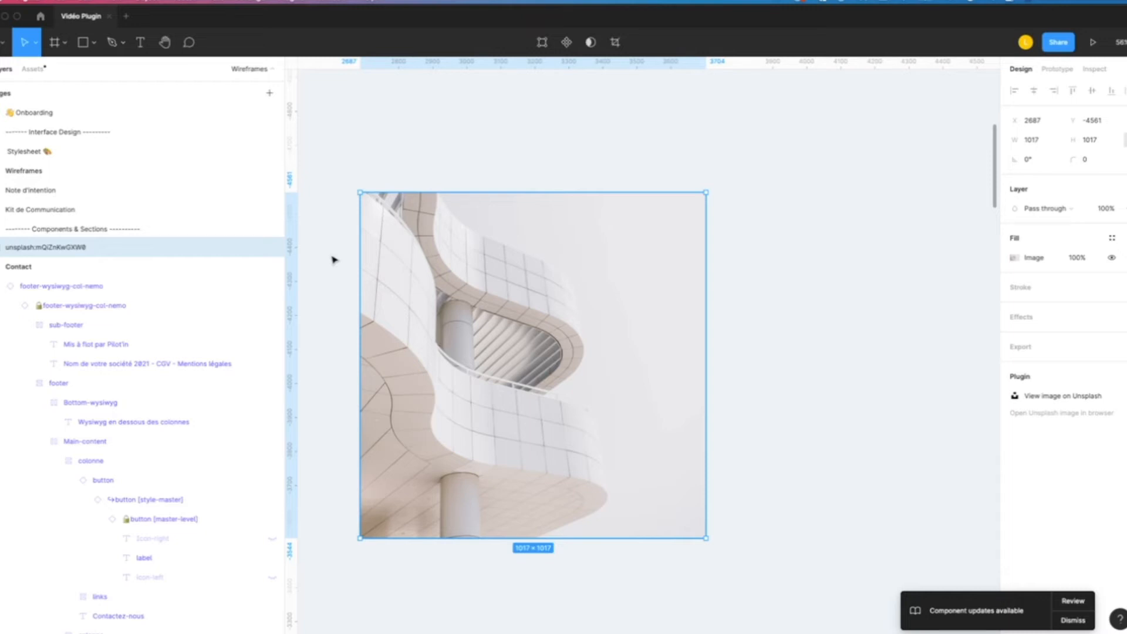
click(290, 1)
mouse_move(359, 311)
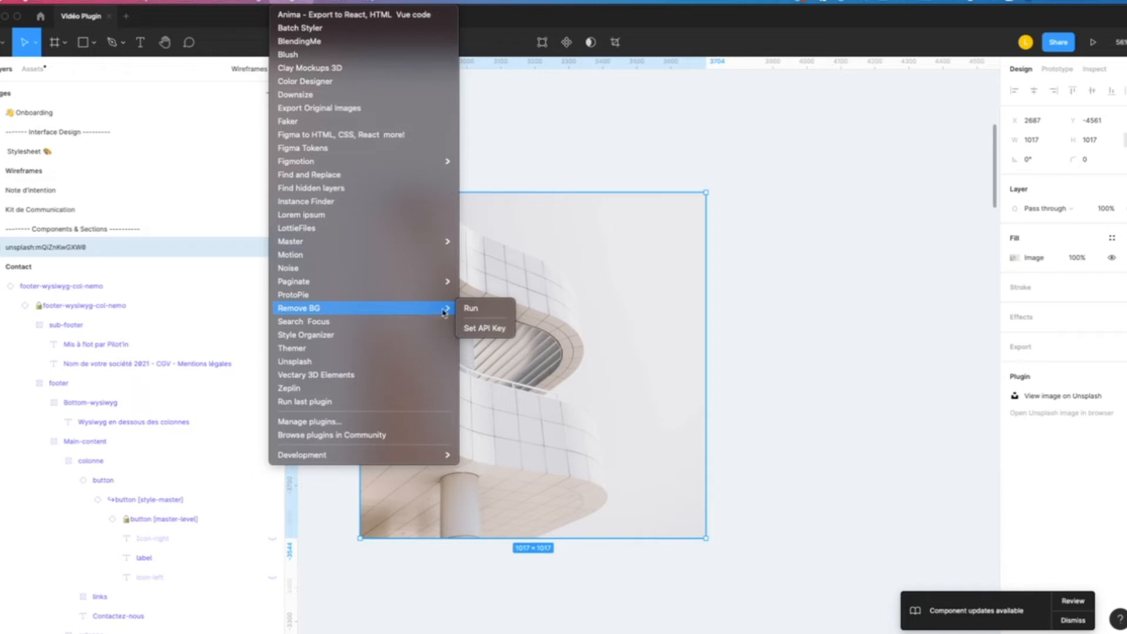
click(470, 309)
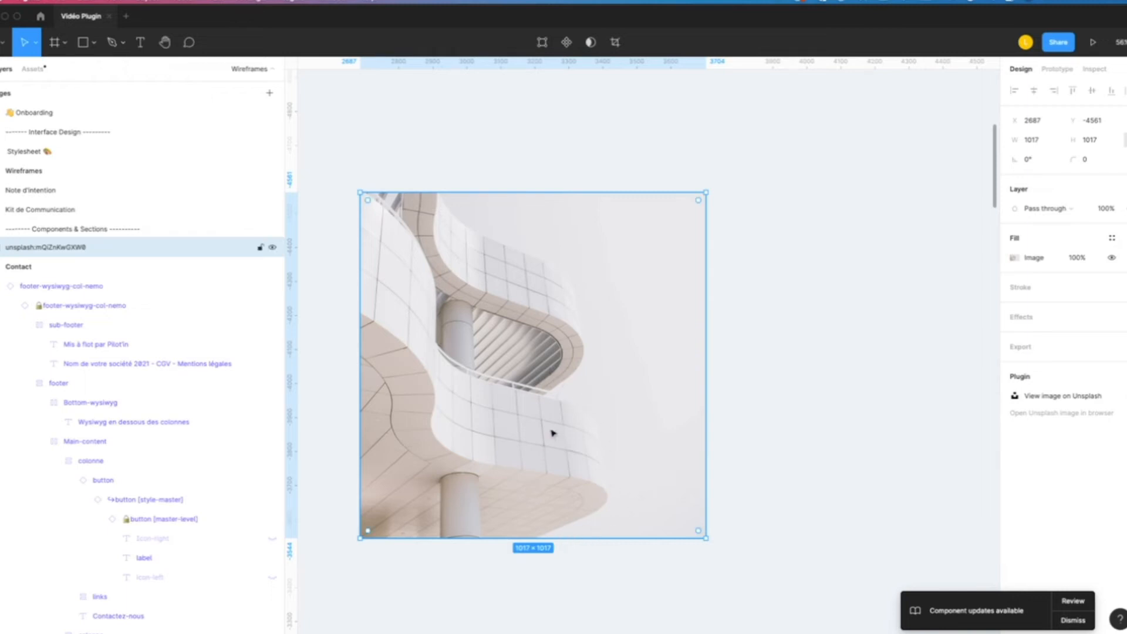
scroll(482, 223, up, 2)
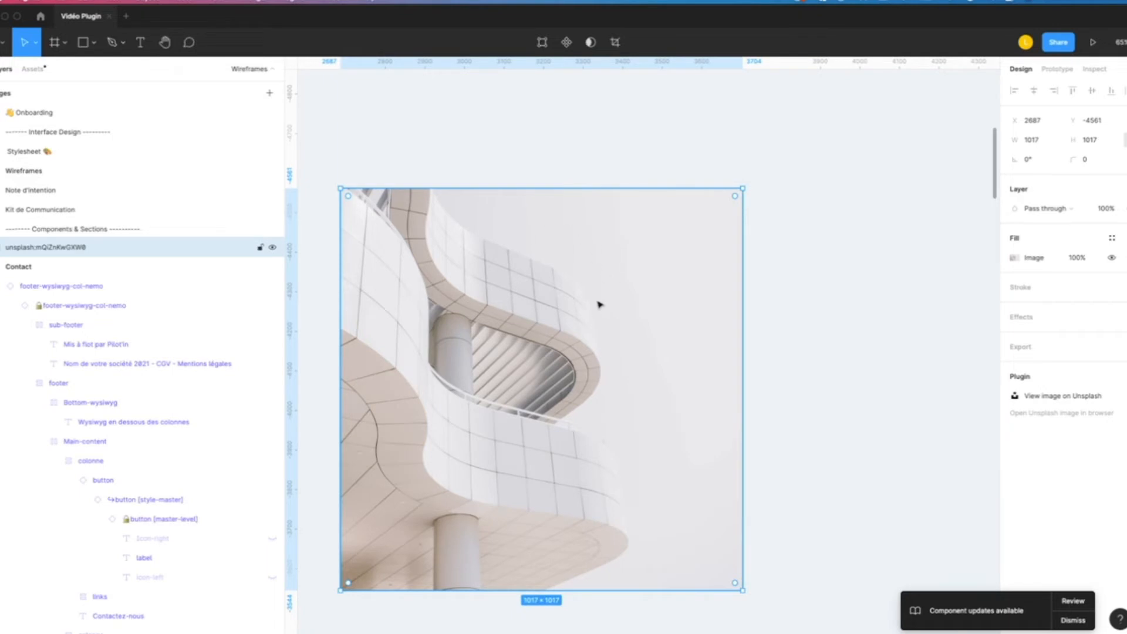
scroll(605, 358, up, 5)
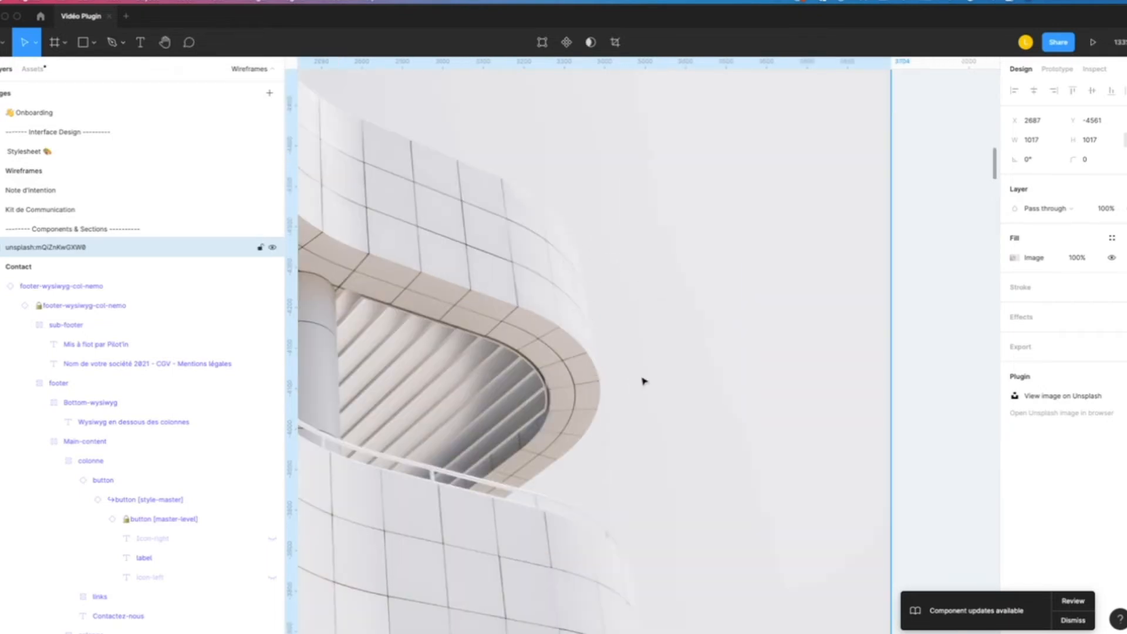
- Remove the background from the selected curved building photo by launching Remove BG again
scroll(644, 382, down, 5)
click(306, 6)
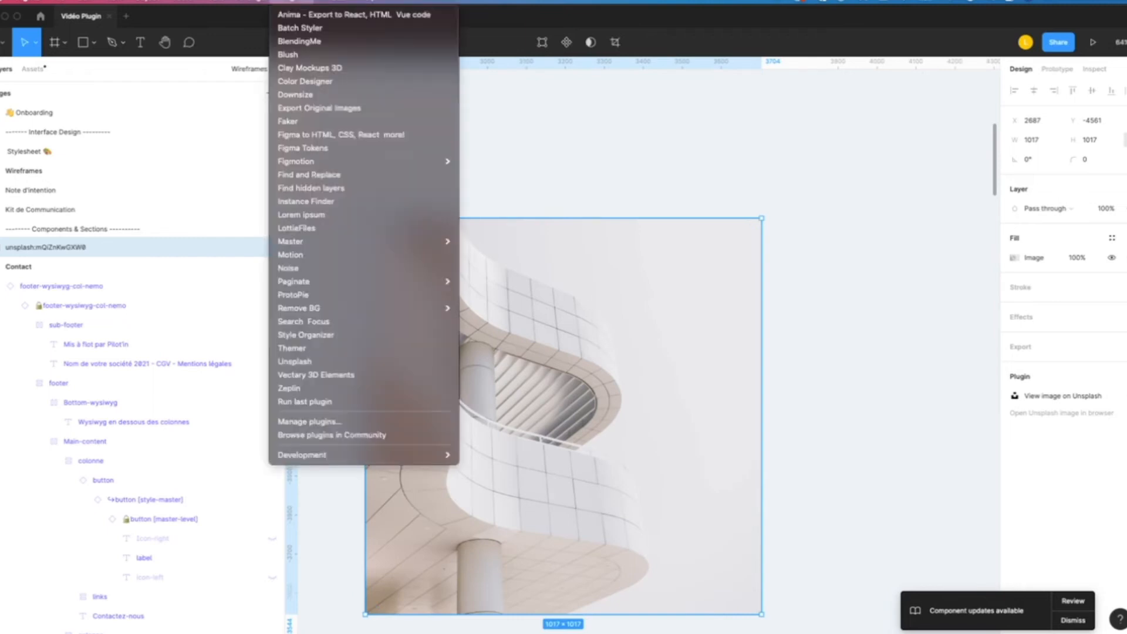
click(621, 287)
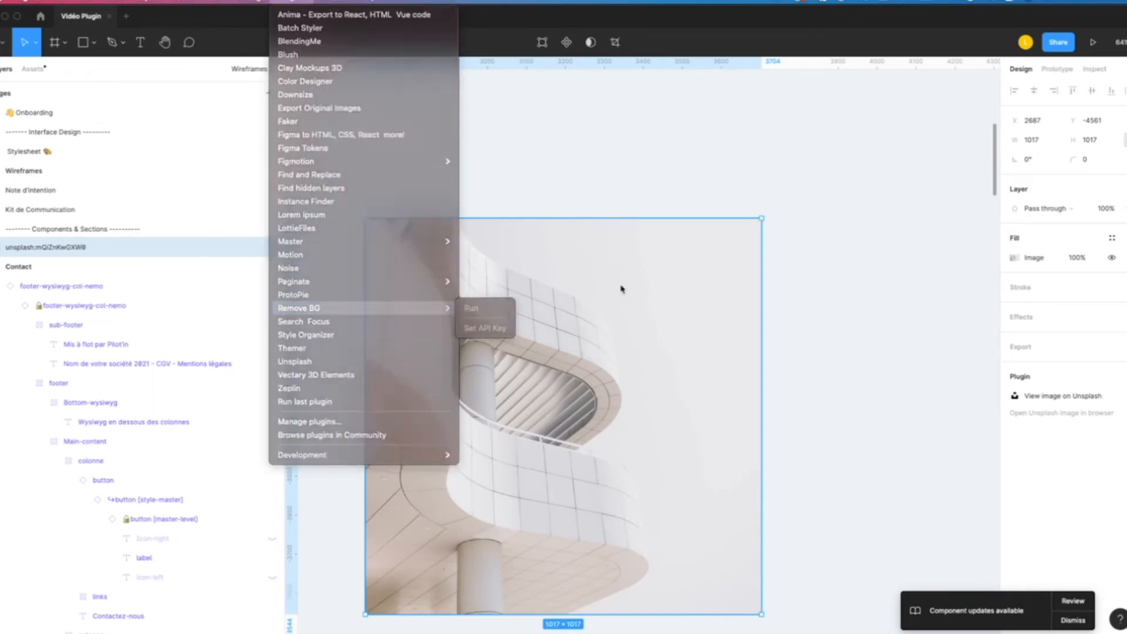
click(297, 2)
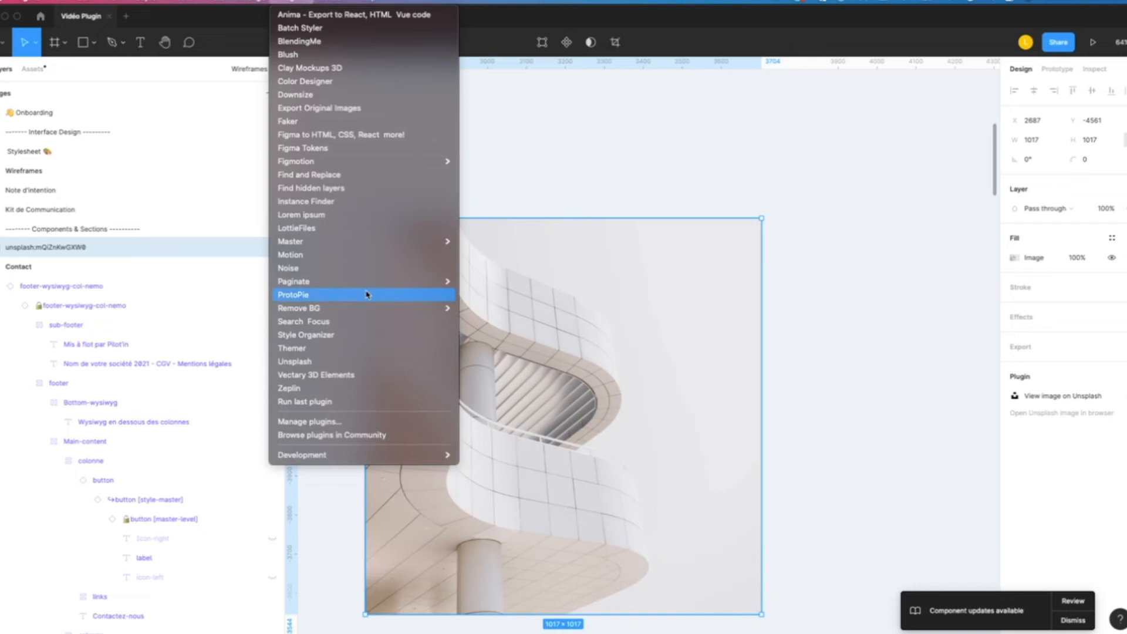
click(496, 310)
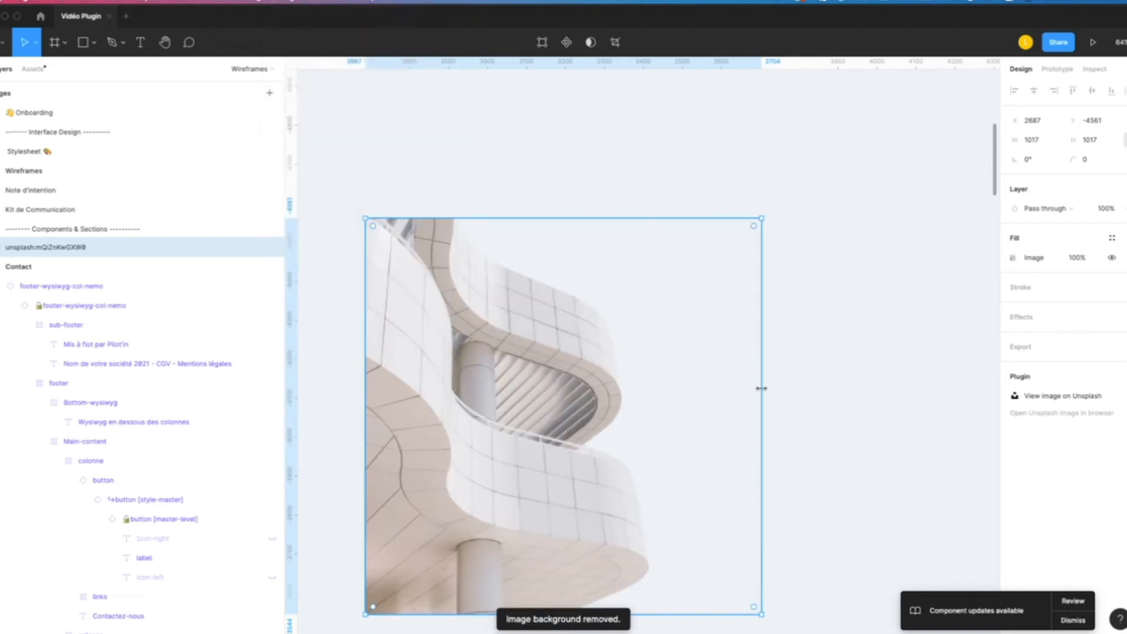
- Move the cut-out building photo closer to the wireframes, above the Home page frame
click(846, 396)
scroll(846, 397, down, 5)
drag(845, 397, 699, 189)
drag(566, 205, 599, 364)
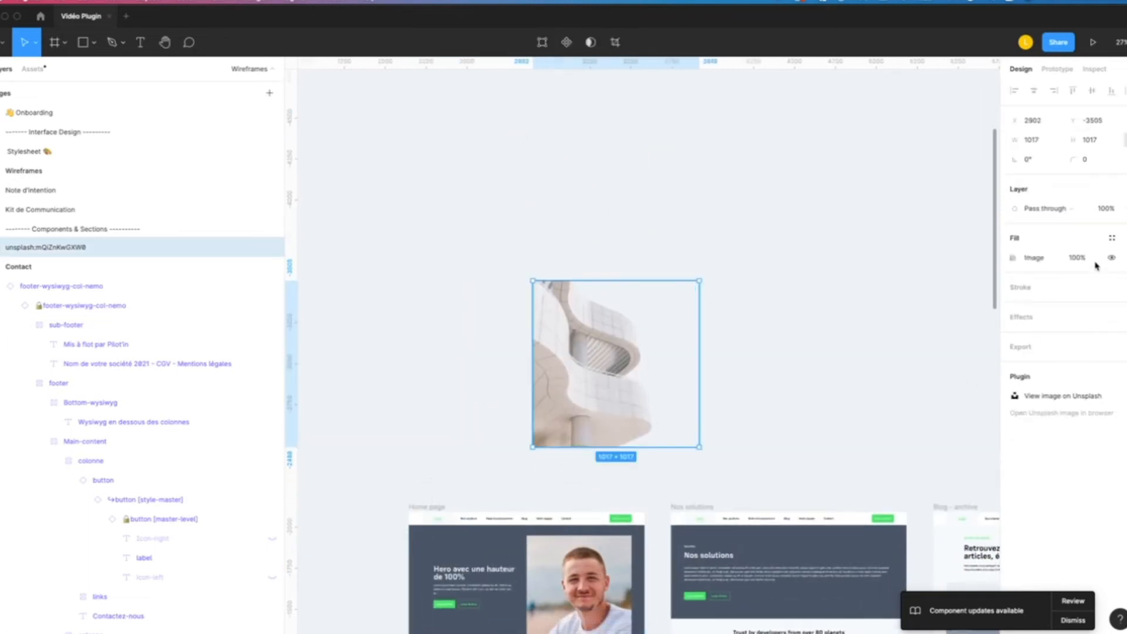
- Replace the portrait in the Home page hero image with the copied cut-out building image
click(762, 423)
scroll(580, 381, down, 4)
scroll(580, 380, up, 3)
super+click(574, 363)
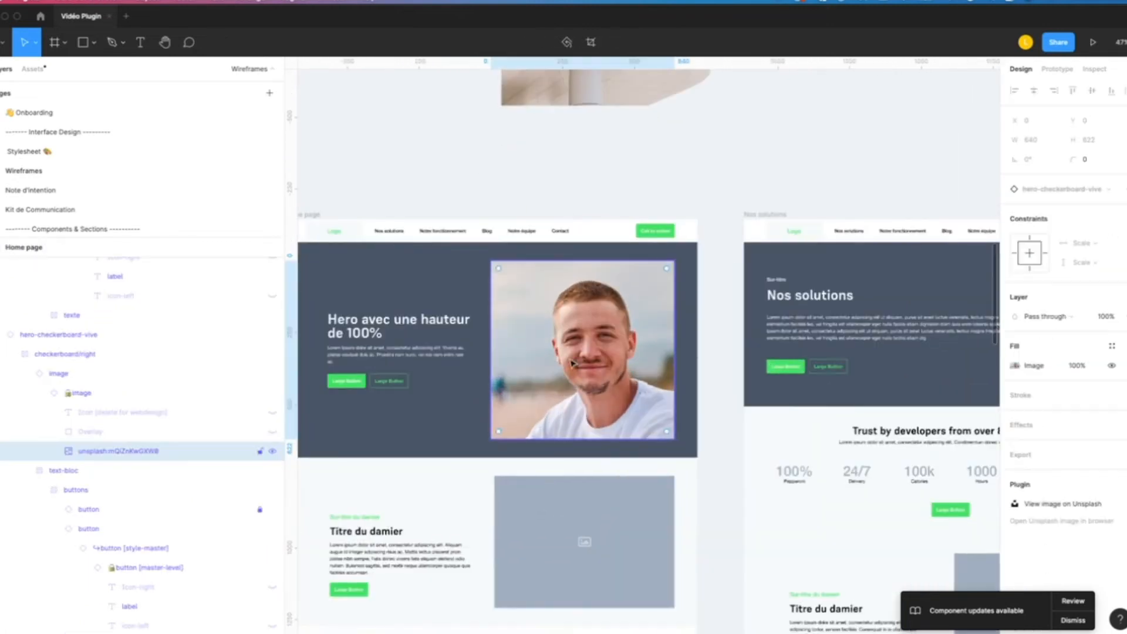
key(super+v)
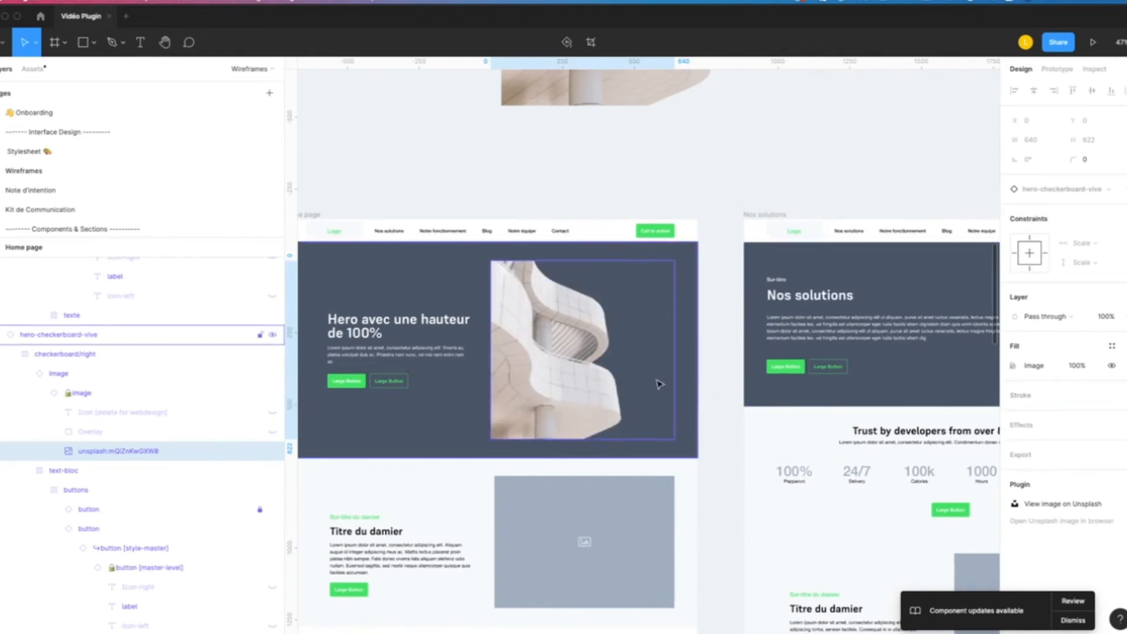
- Examine the cut-out edges of the building in the Home page hero and in the standalone photo above it
scroll(564, 364, up, 2)
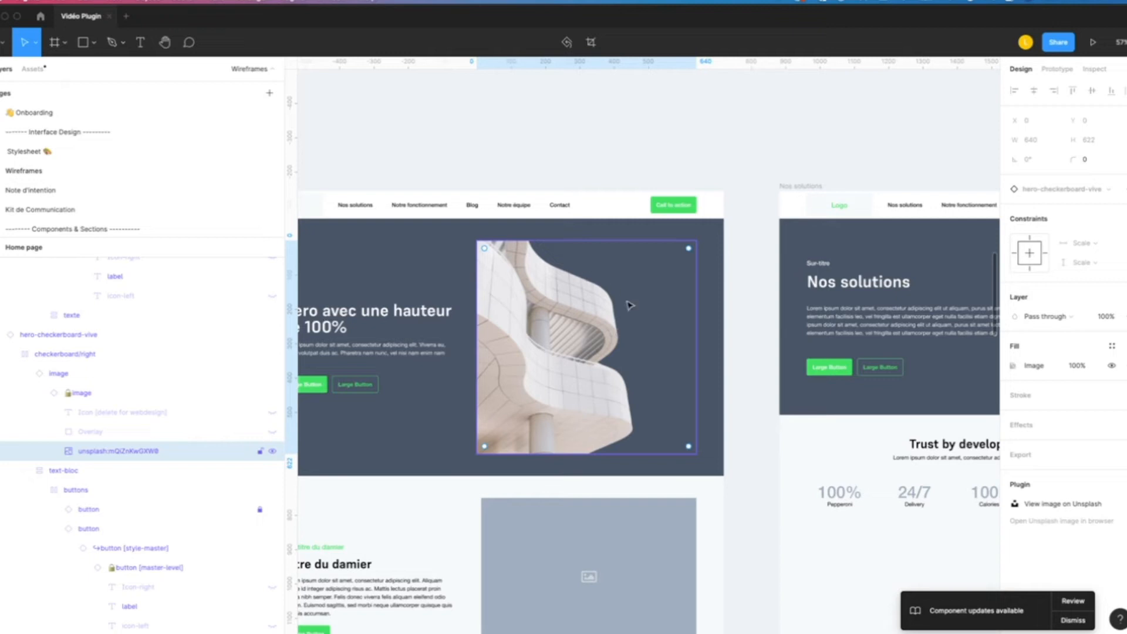
scroll(626, 358, up, 10)
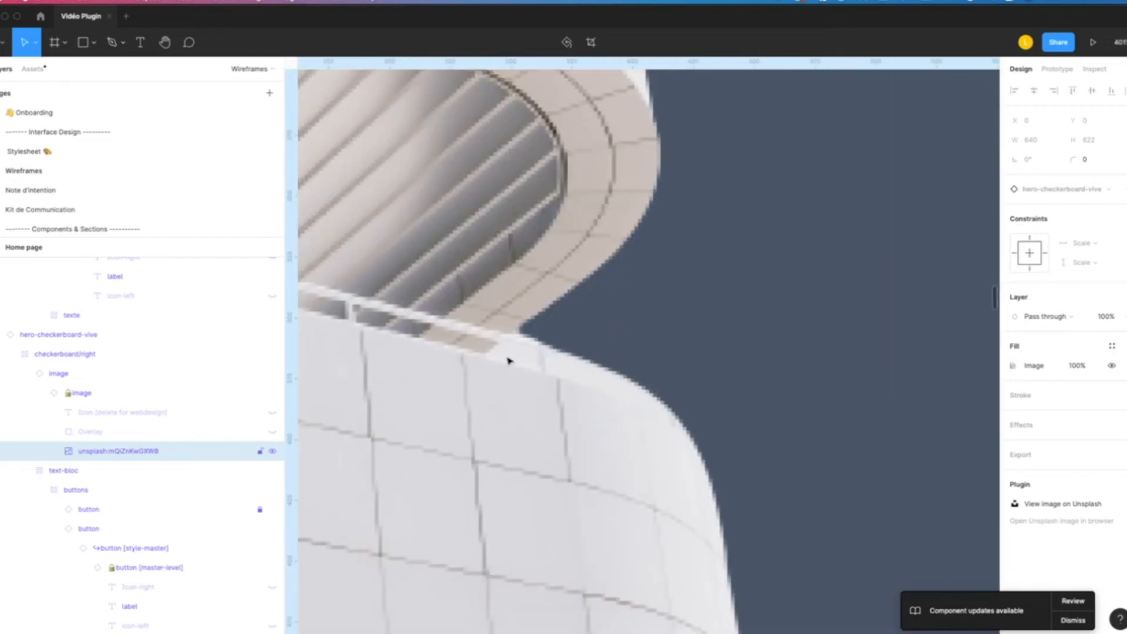
scroll(624, 391, down, 10)
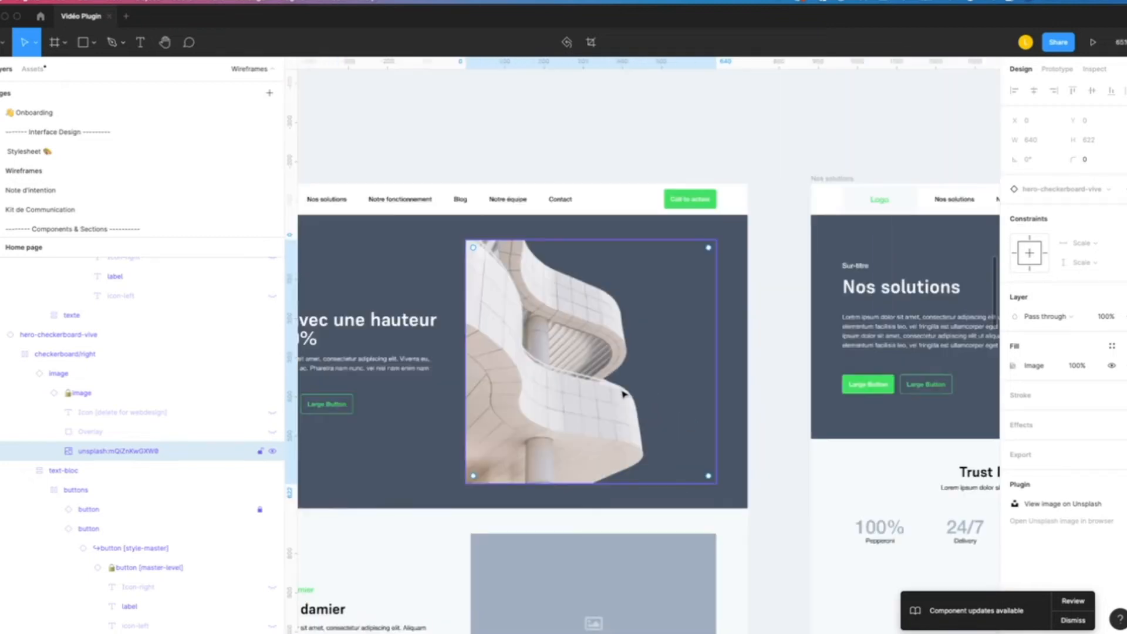
click(521, 156)
scroll(571, 427, up, 5)
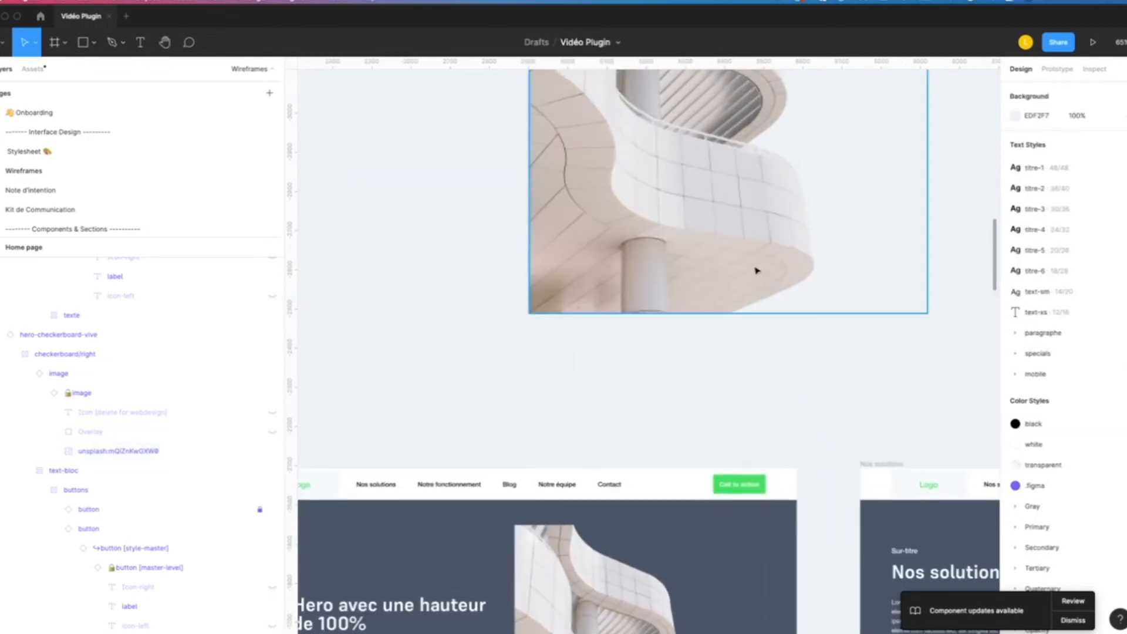
scroll(756, 270, up, 4)
scroll(756, 270, right, 2)
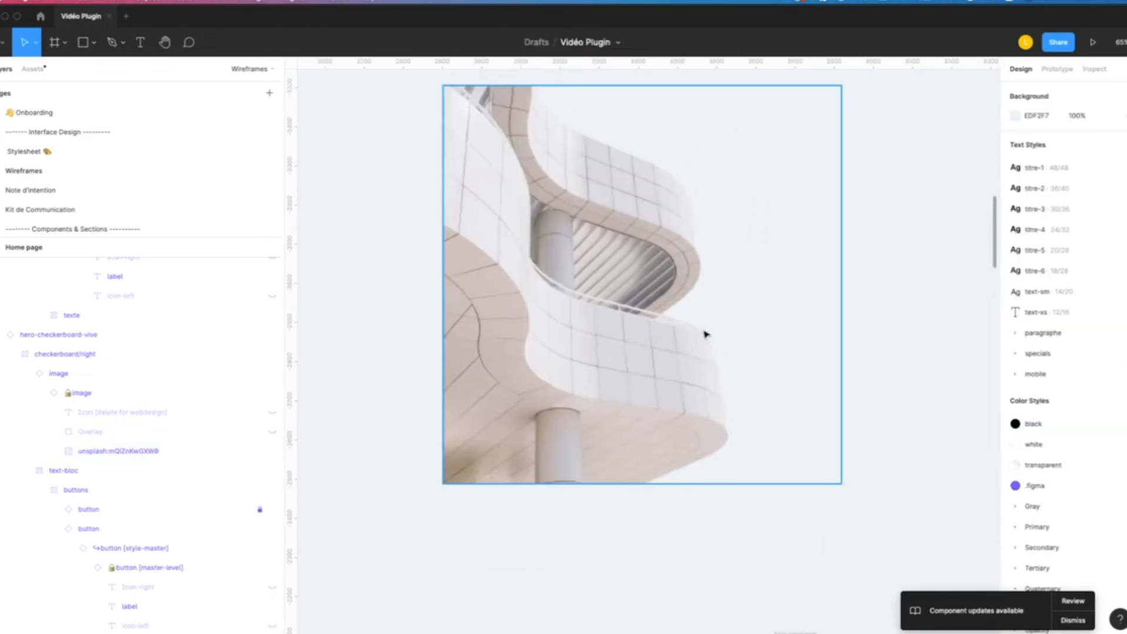
scroll(654, 259, up, 4)
scroll(654, 259, right, 2)
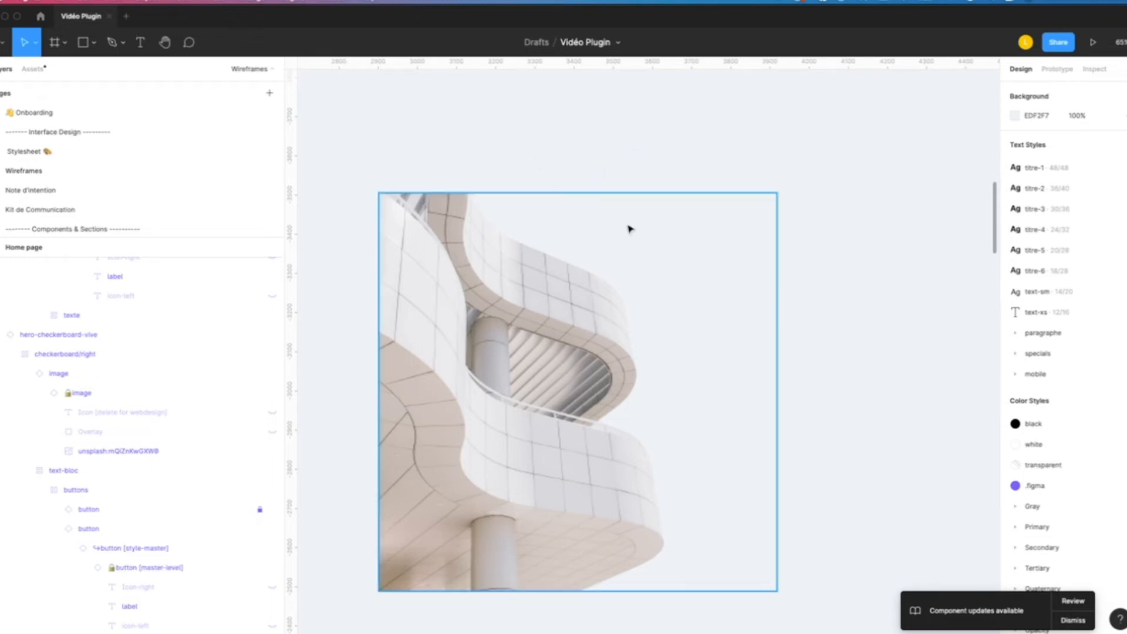
- Remove the standalone cut-out building photo from the canvas above the Home page frame
click(467, 229)
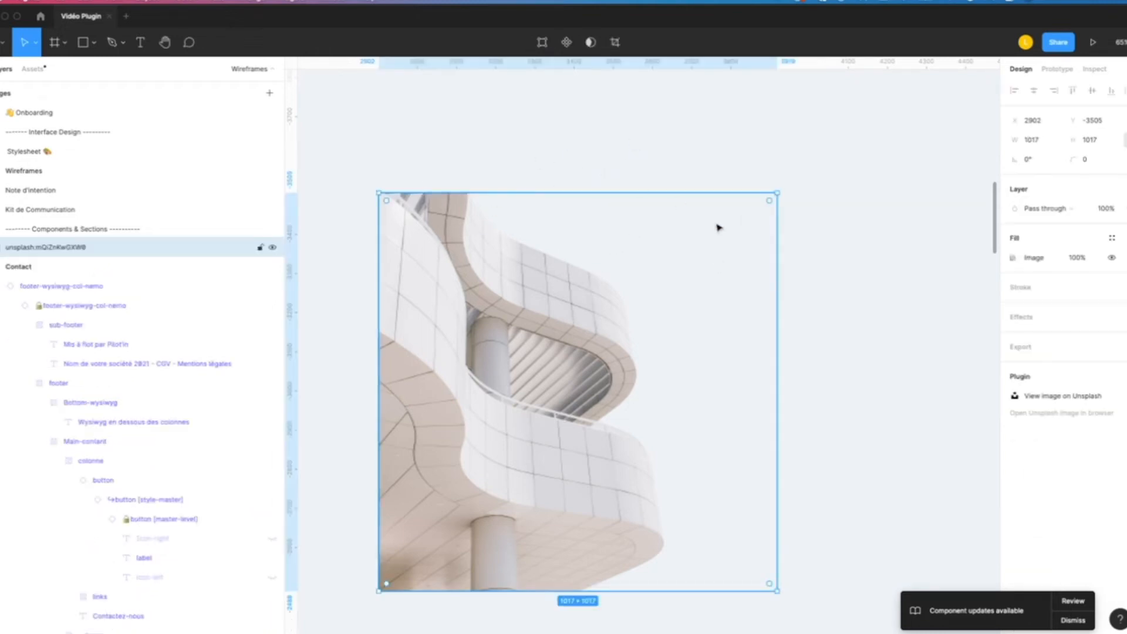
scroll(717, 226, down, 5)
drag(763, 302, 663, 294)
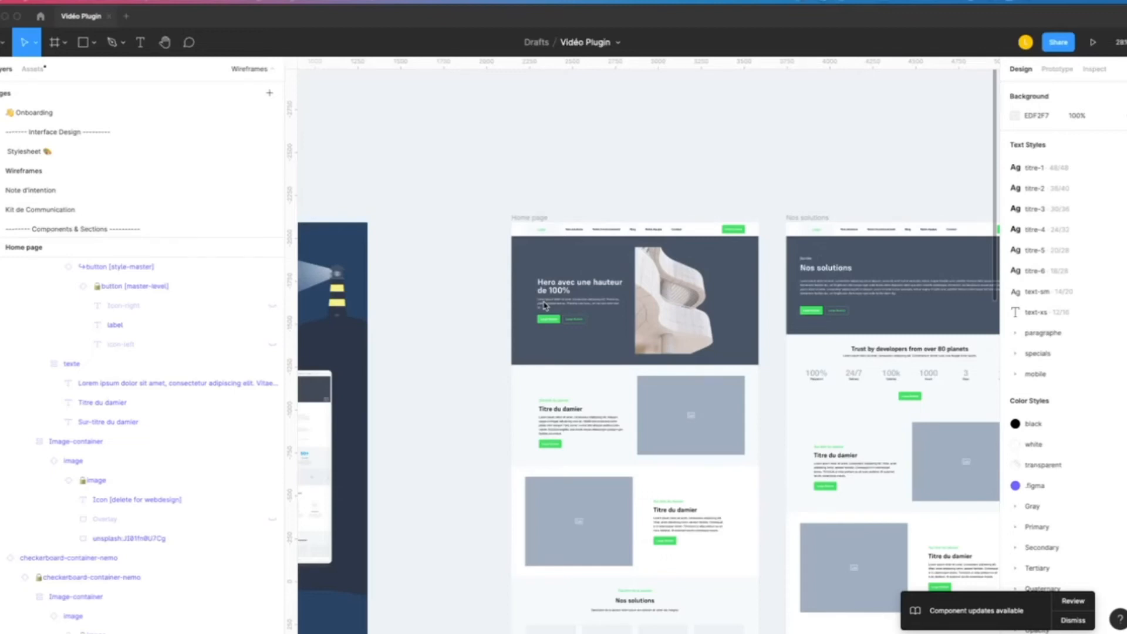
- Run the Style Organizer plugin and scan the Wireframes page
click(291, 1)
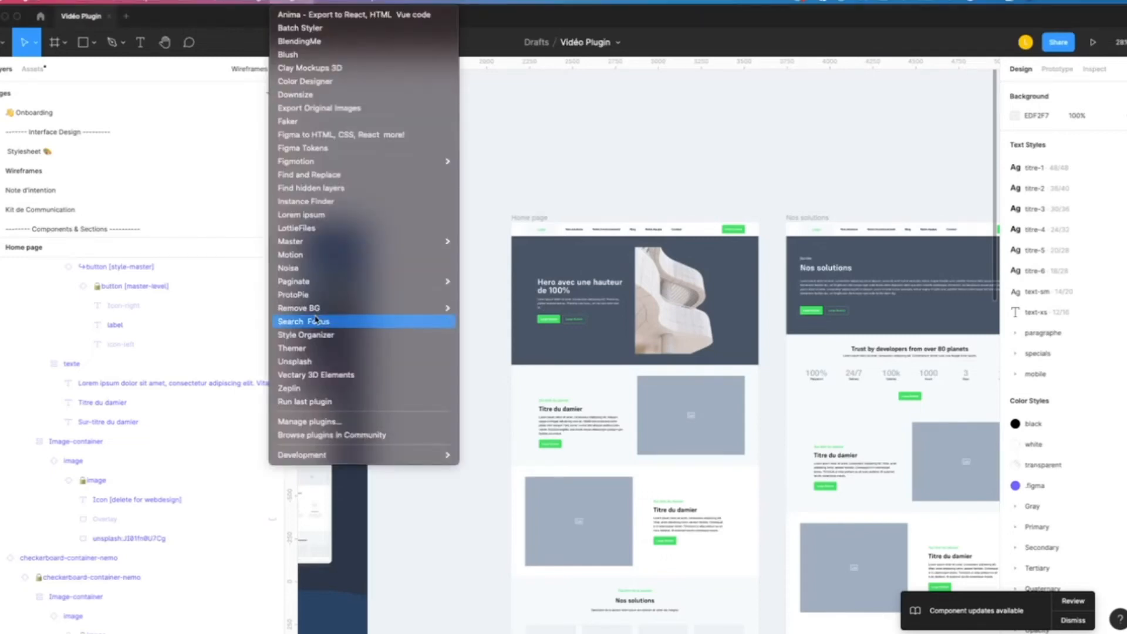
click(357, 335)
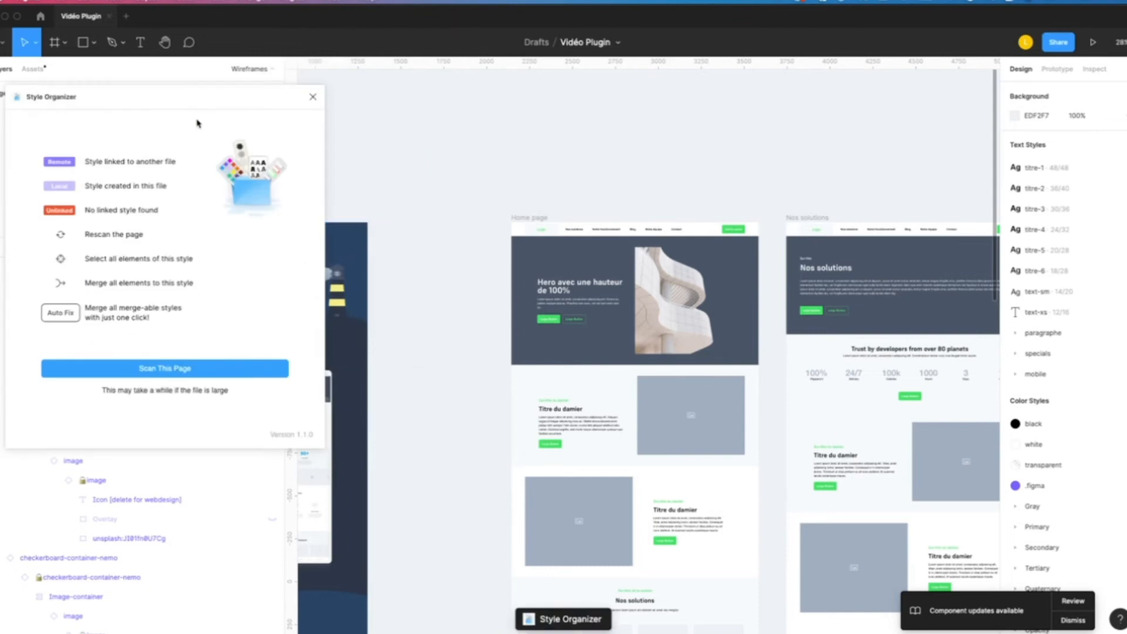
drag(177, 104, 324, 174)
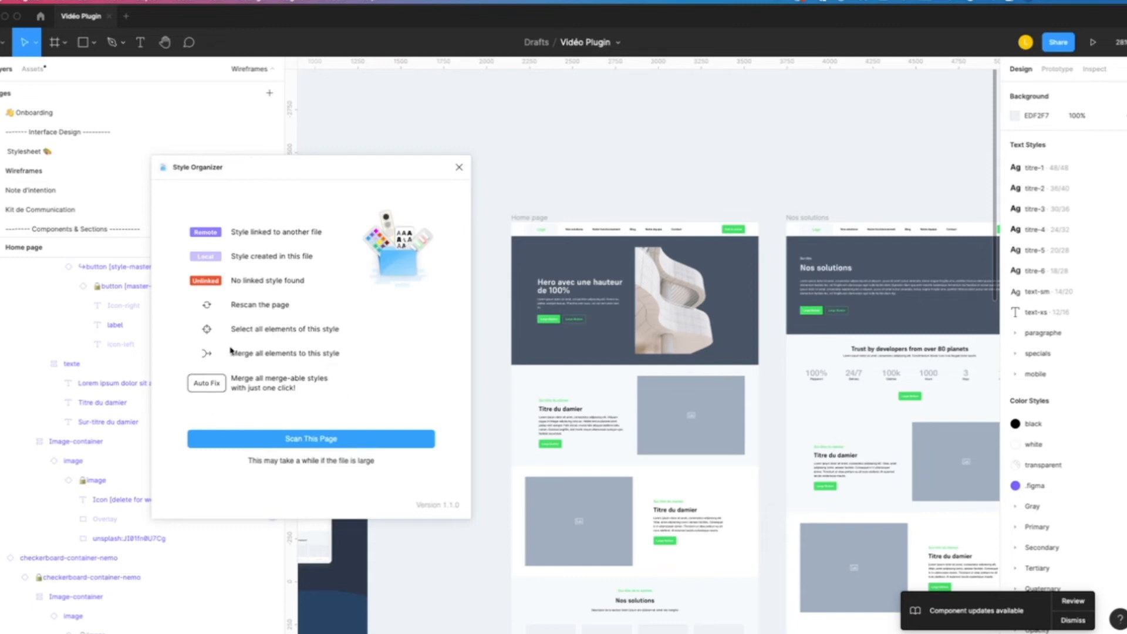
click(355, 437)
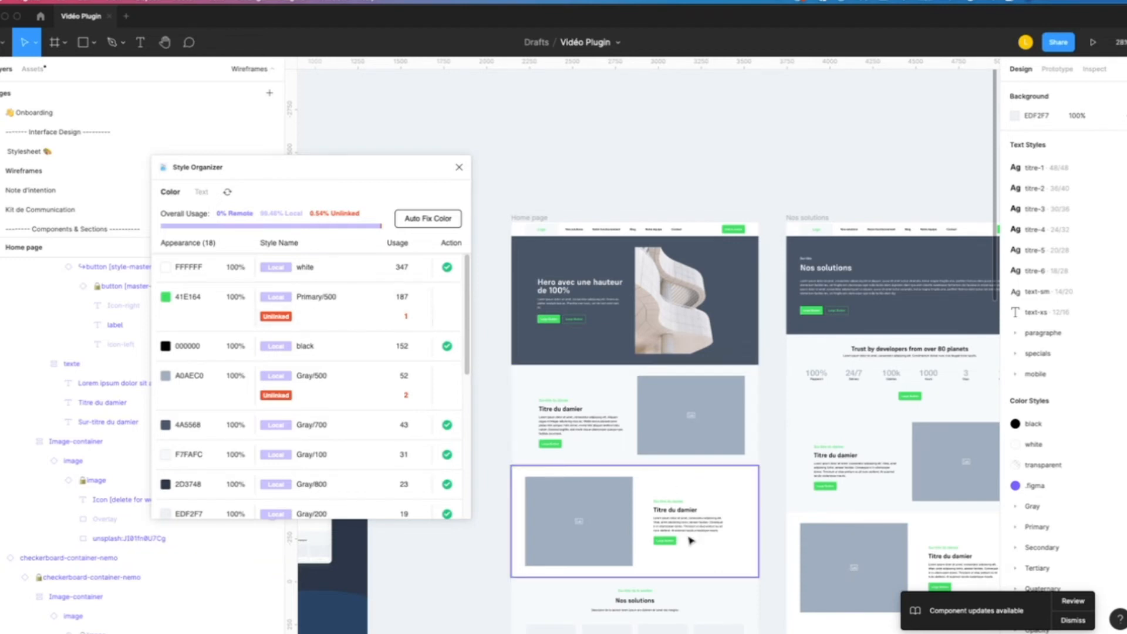
- Inspect the second checkerboard section's green button color against the available color styles, and check Style Organizer's text results
scroll(680, 536, up, 5)
click(712, 514)
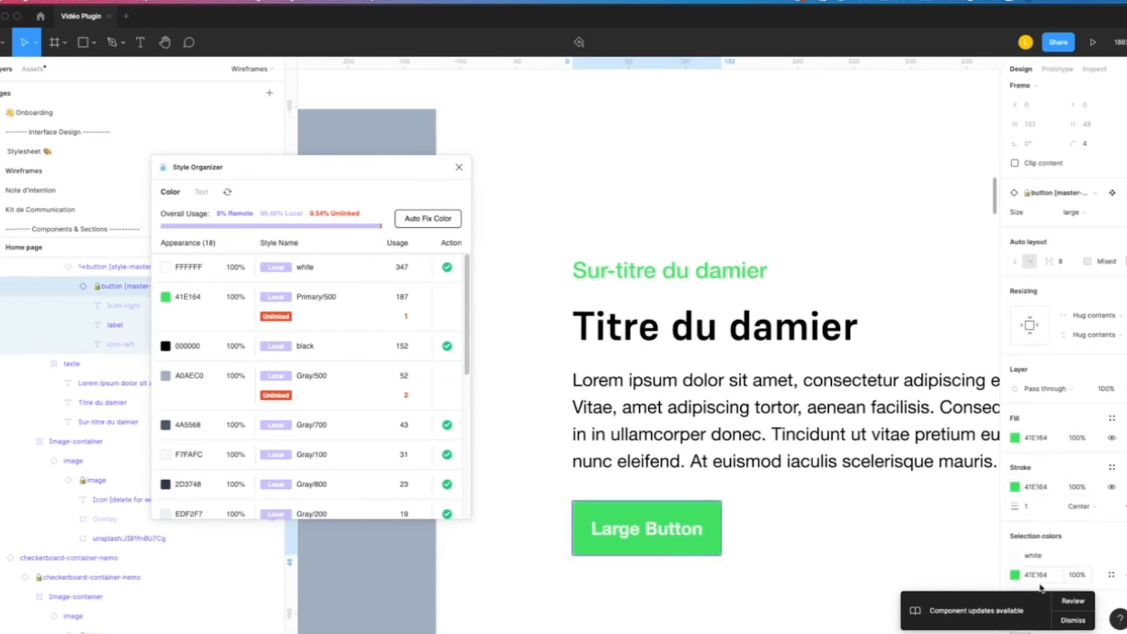
scroll(1051, 581, down, 1)
click(1110, 563)
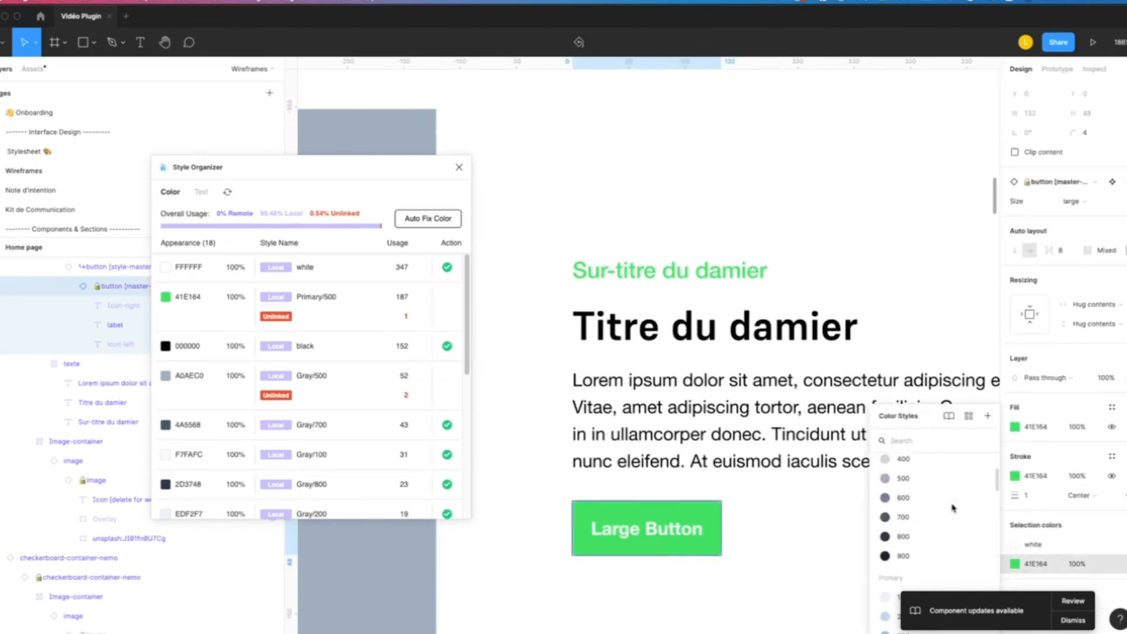
scroll(915, 489, down, 5)
scroll(916, 489, up, 1)
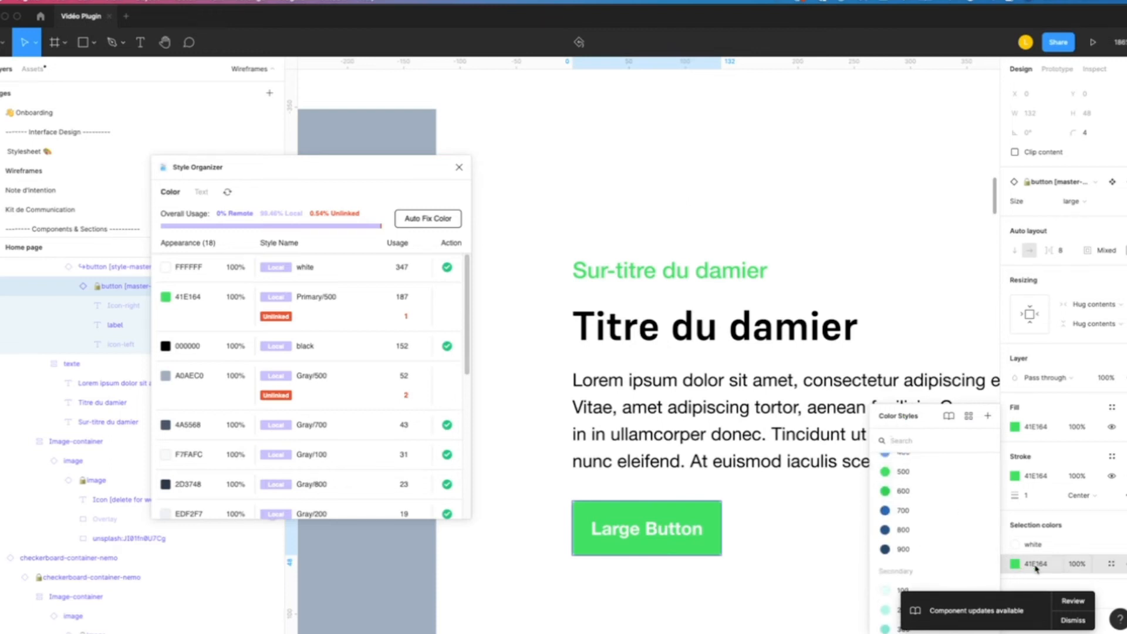
click(1080, 533)
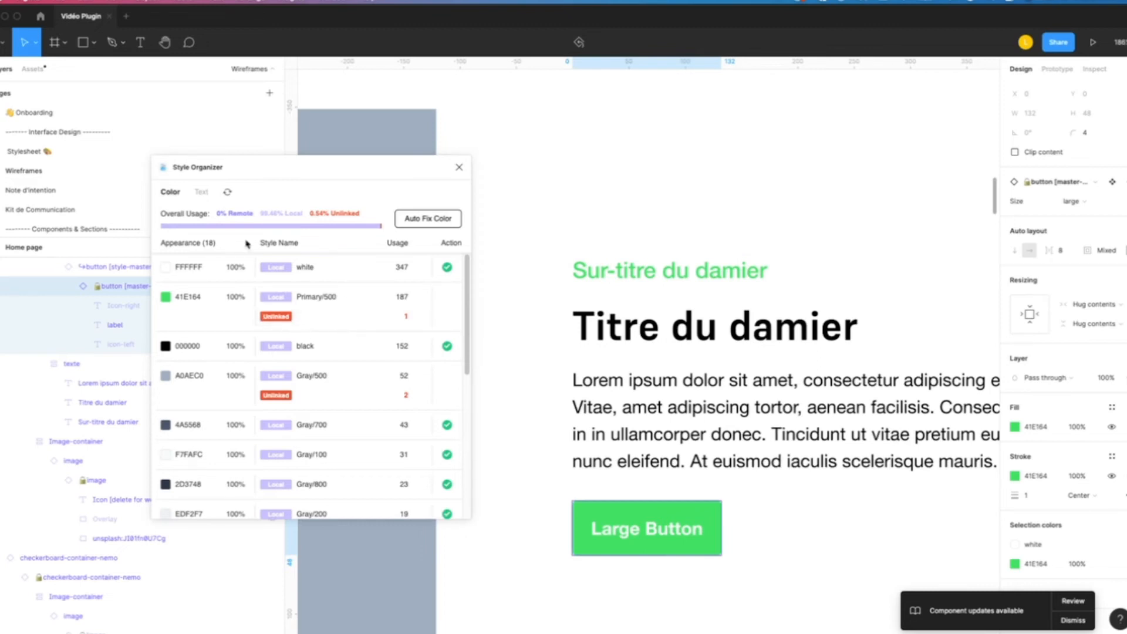
click(199, 192)
click(170, 193)
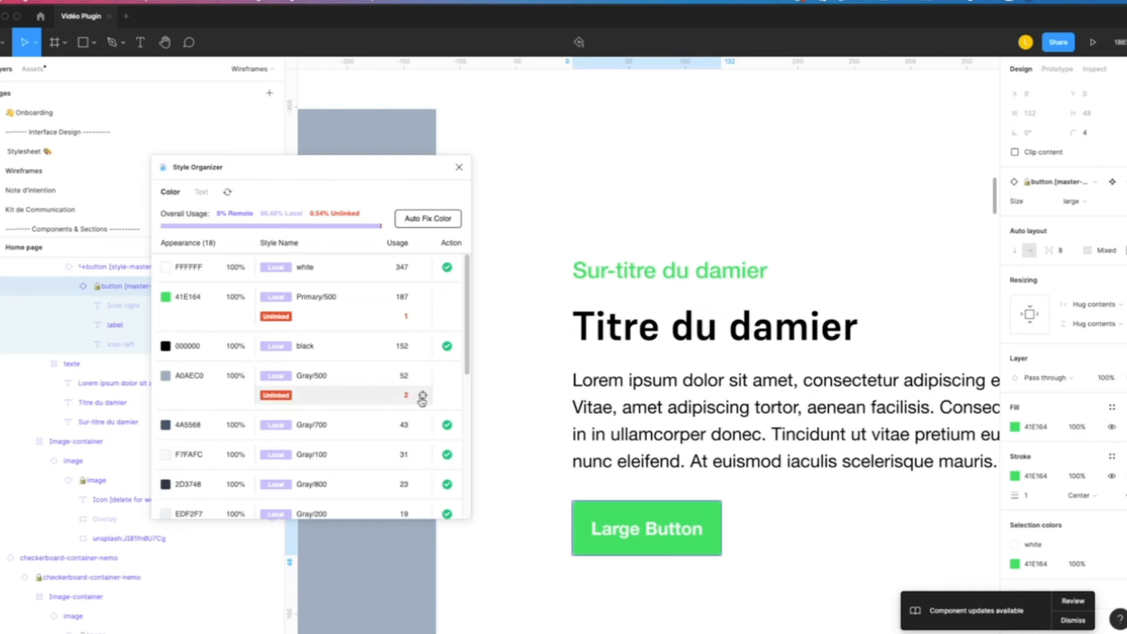
- Select the unlinked A0AEC0 elements through Style Organizer, apply the Gray/500 color style to them, and rescan the page
click(422, 396)
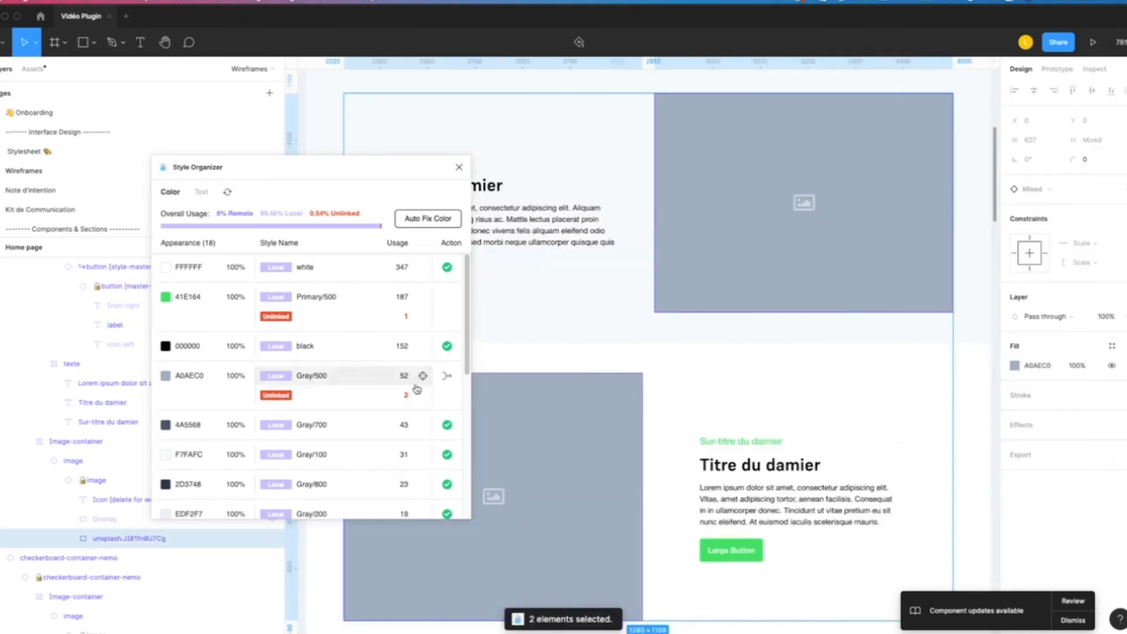
scroll(752, 232, down, 3)
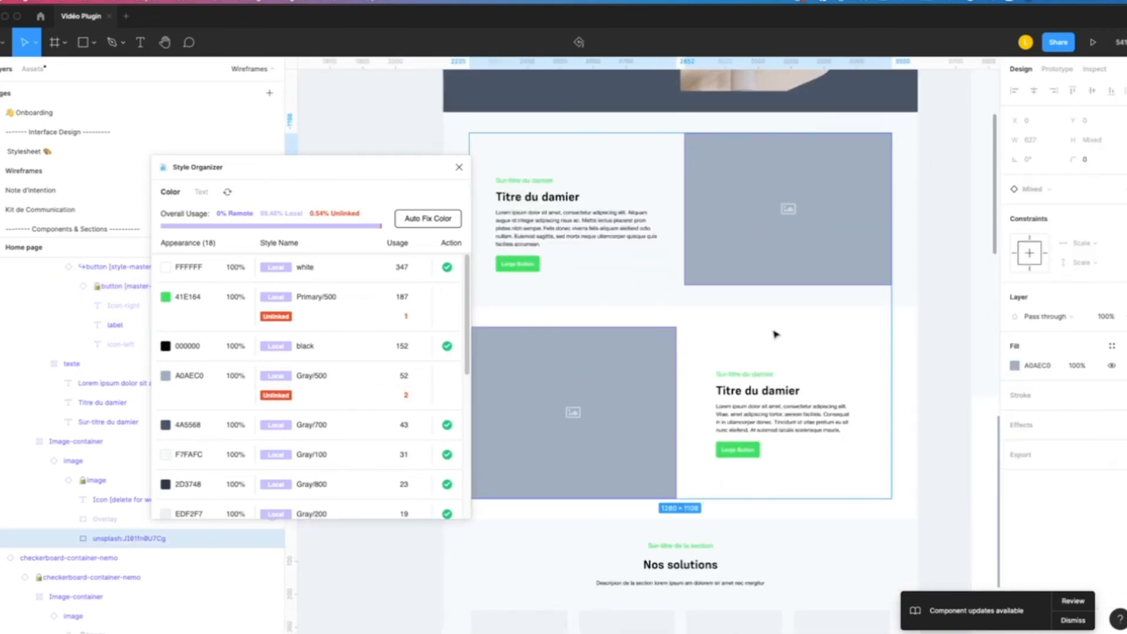
click(1111, 346)
scroll(1039, 505, down, 2)
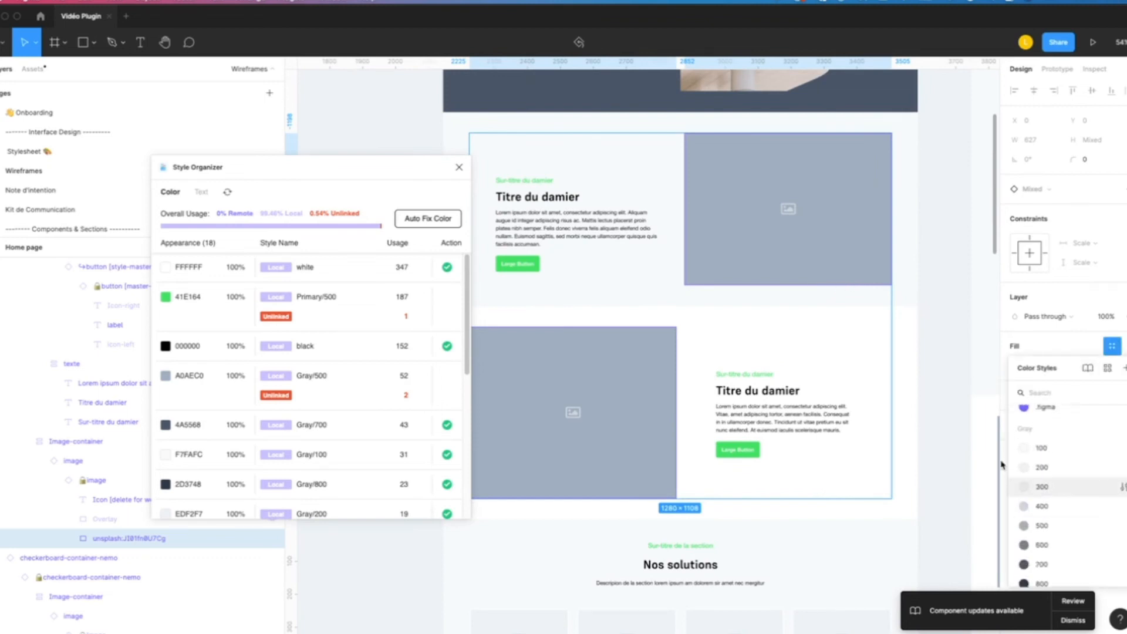
click(1084, 316)
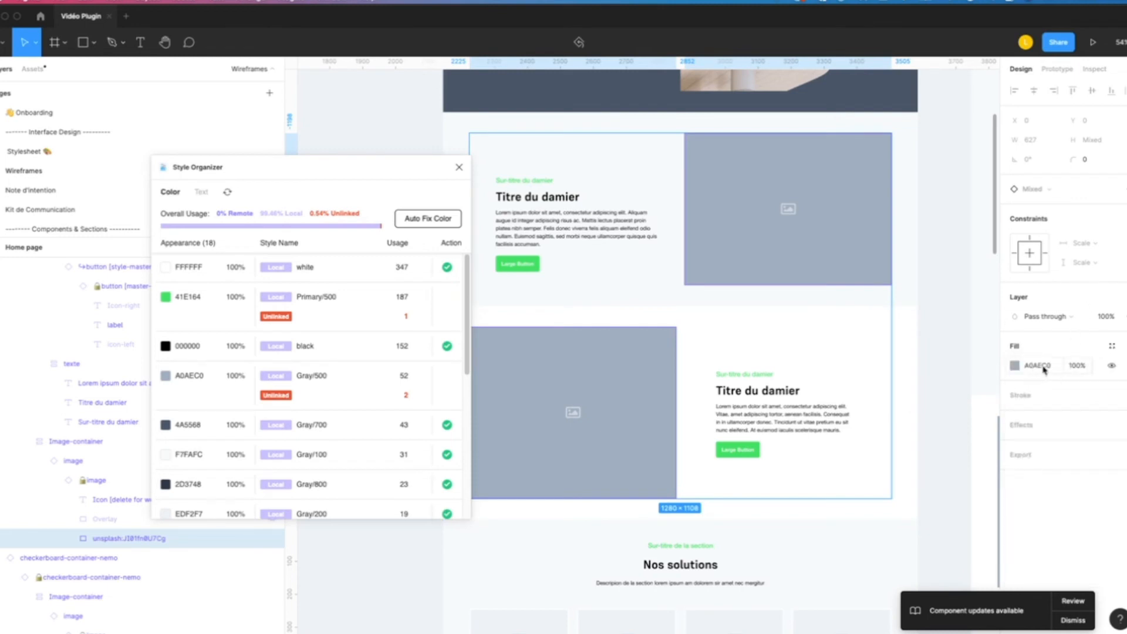
click(1112, 346)
scroll(1046, 511, down, 3)
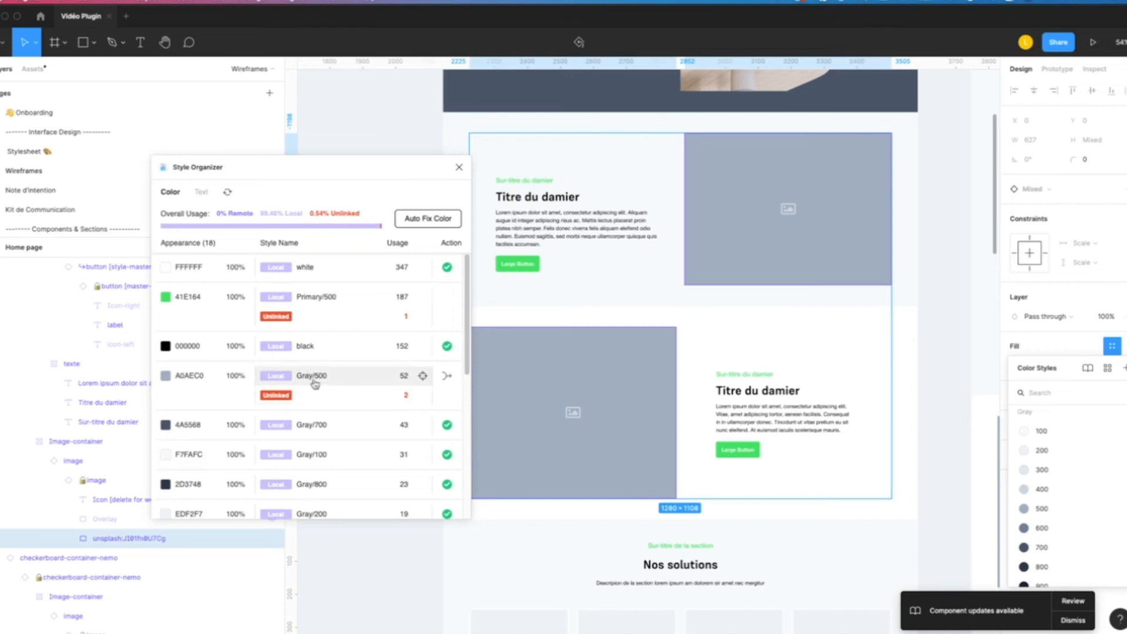
click(1037, 516)
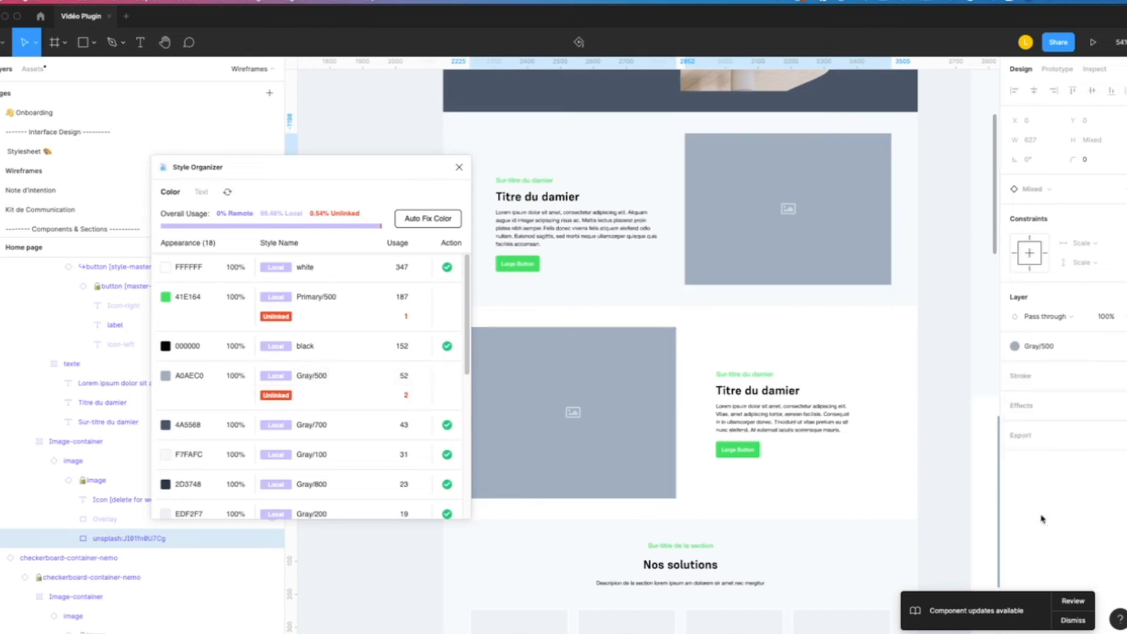
click(226, 194)
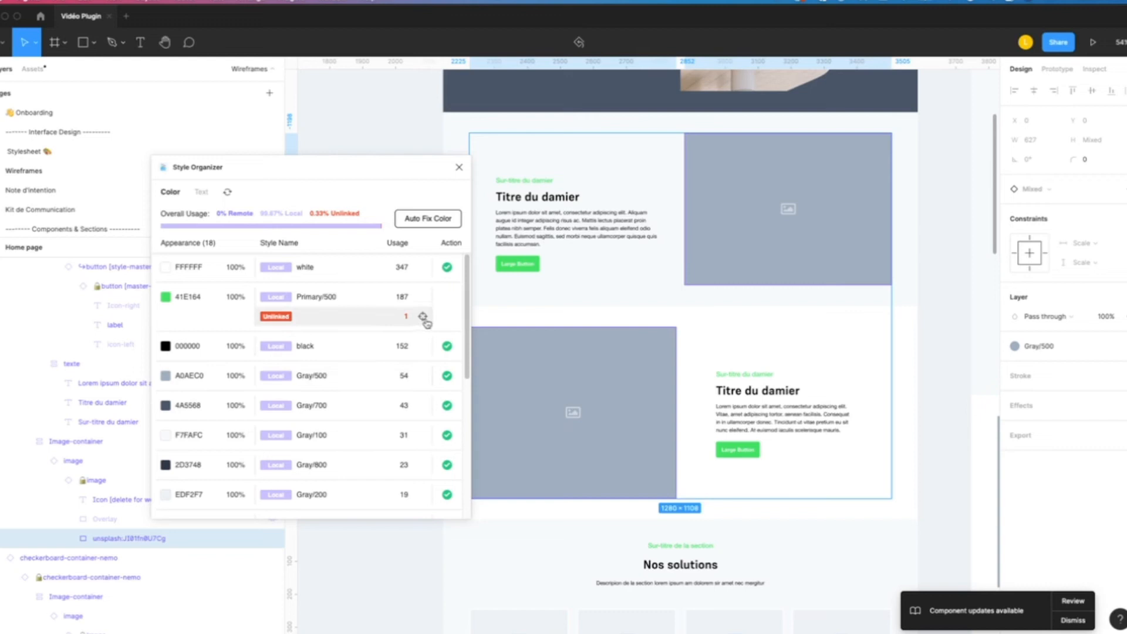
- Select the unlinked 41E164 button through Style Organizer, apply the Primary/500 color style to it, and rescan the page
click(422, 317)
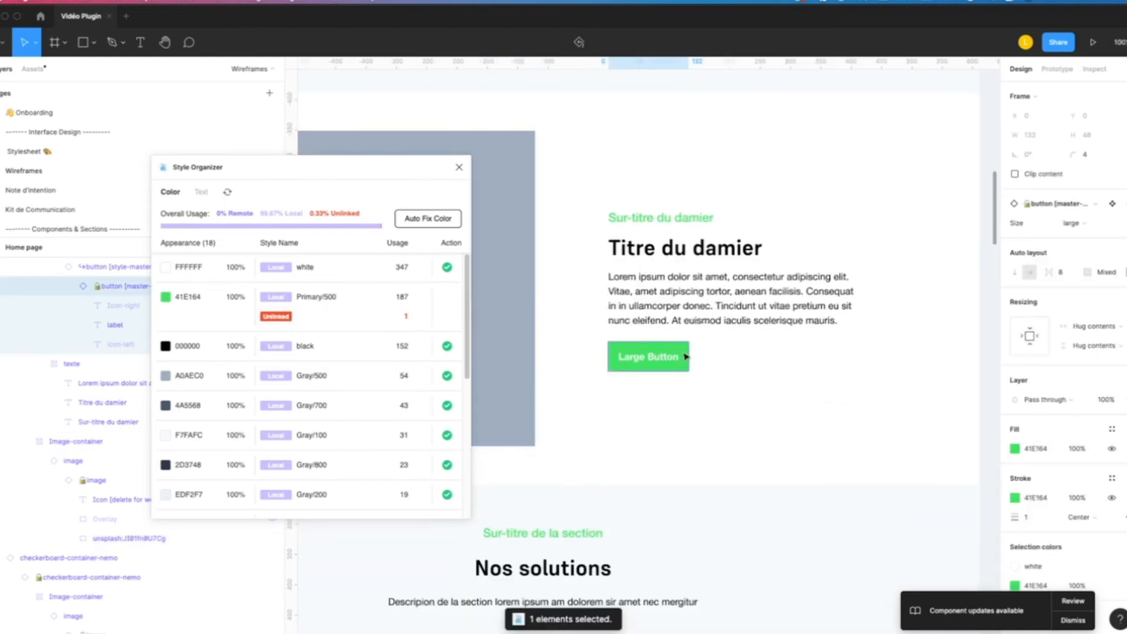
click(1111, 572)
scroll(926, 522, down, 5)
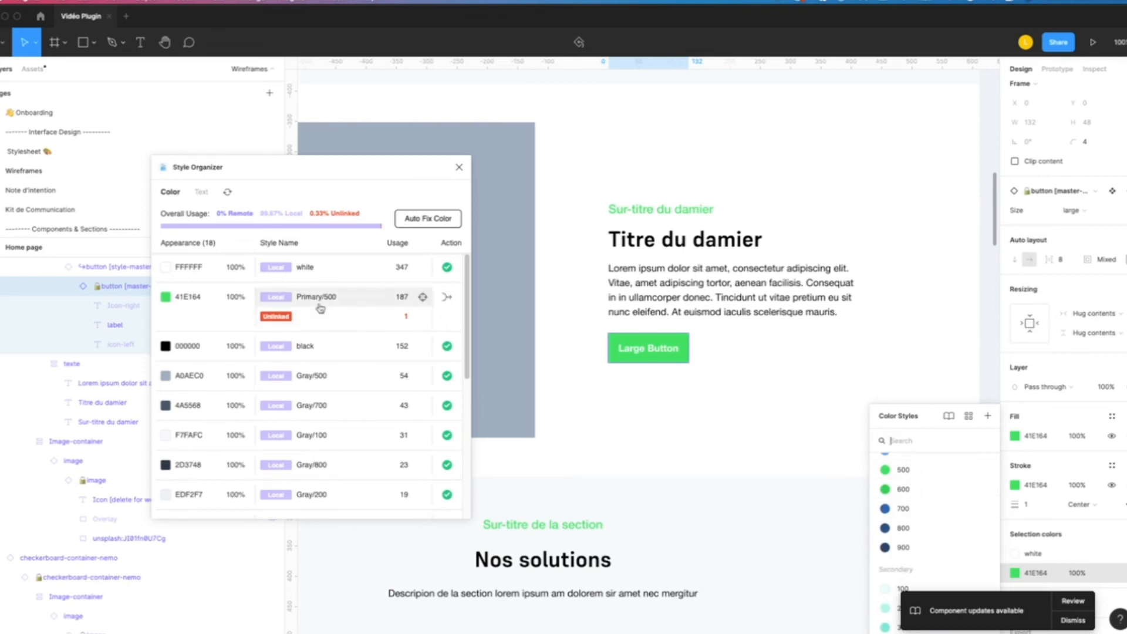
click(904, 471)
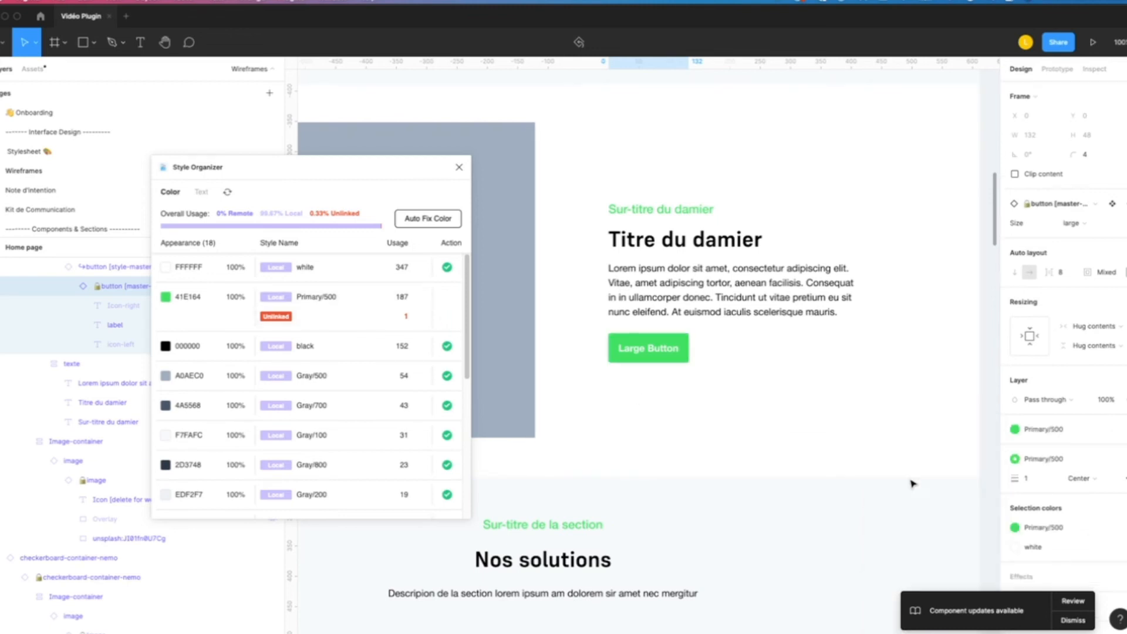
click(227, 192)
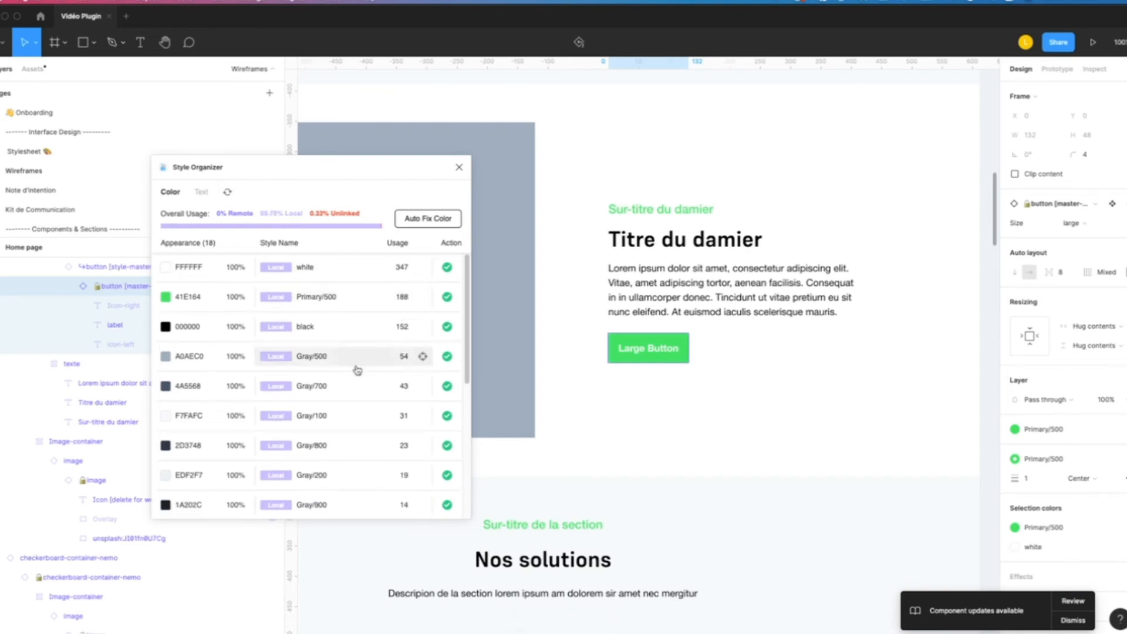
- Select the unlinked Supreme Bold 36 text through Style Organizer's text results, apply the titre-2 text style to it, and rescan the page
click(198, 191)
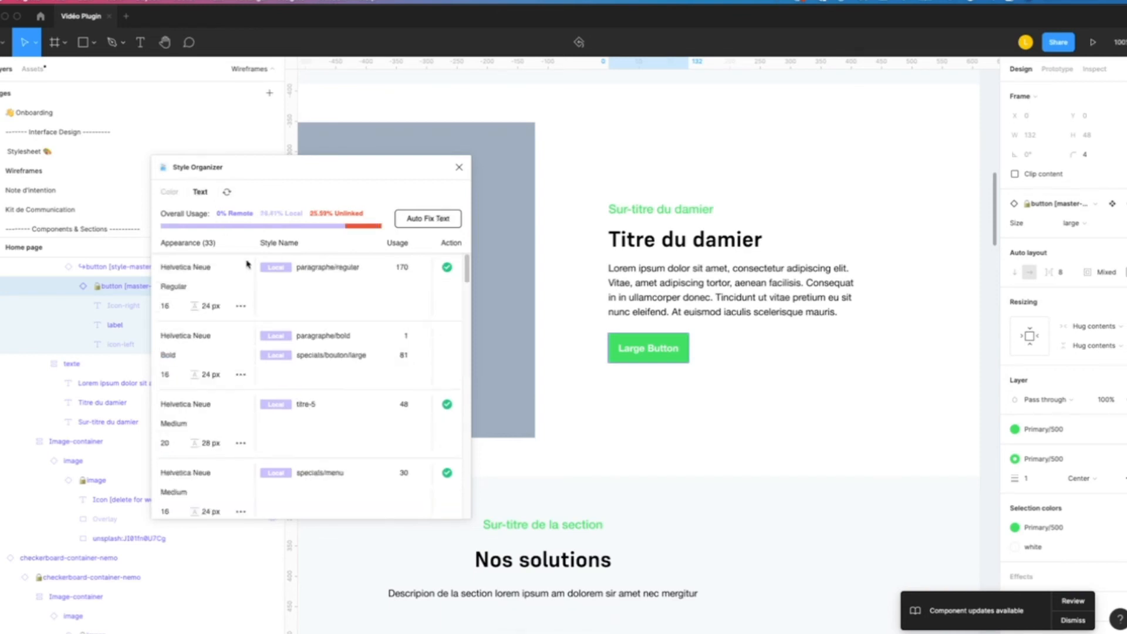
scroll(315, 331, down, 1)
scroll(314, 332, down, 10)
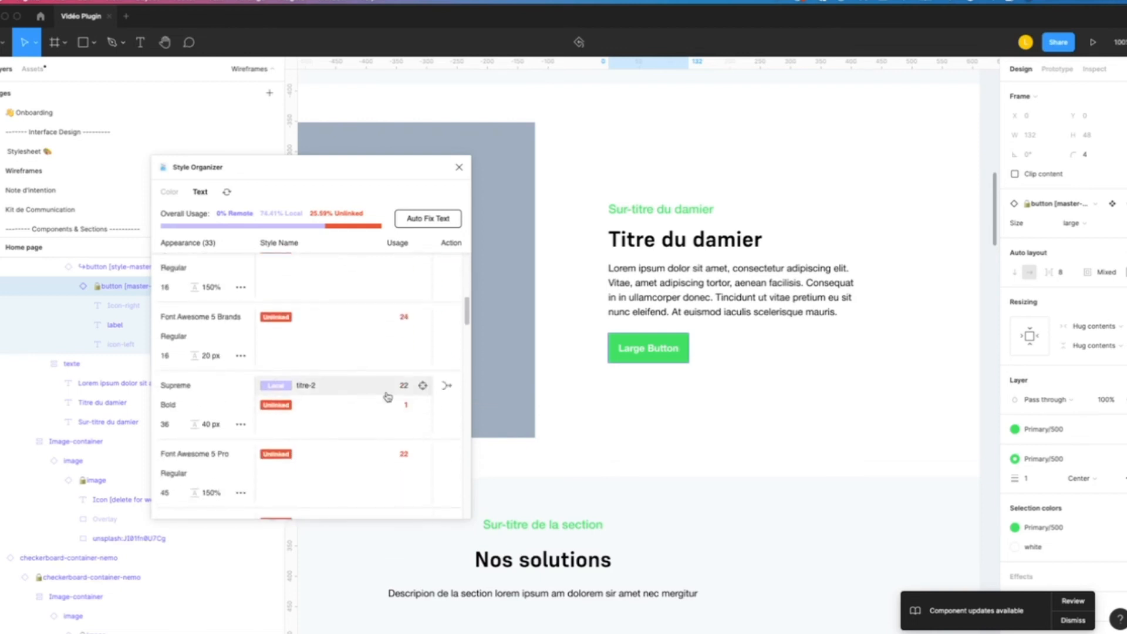
click(423, 409)
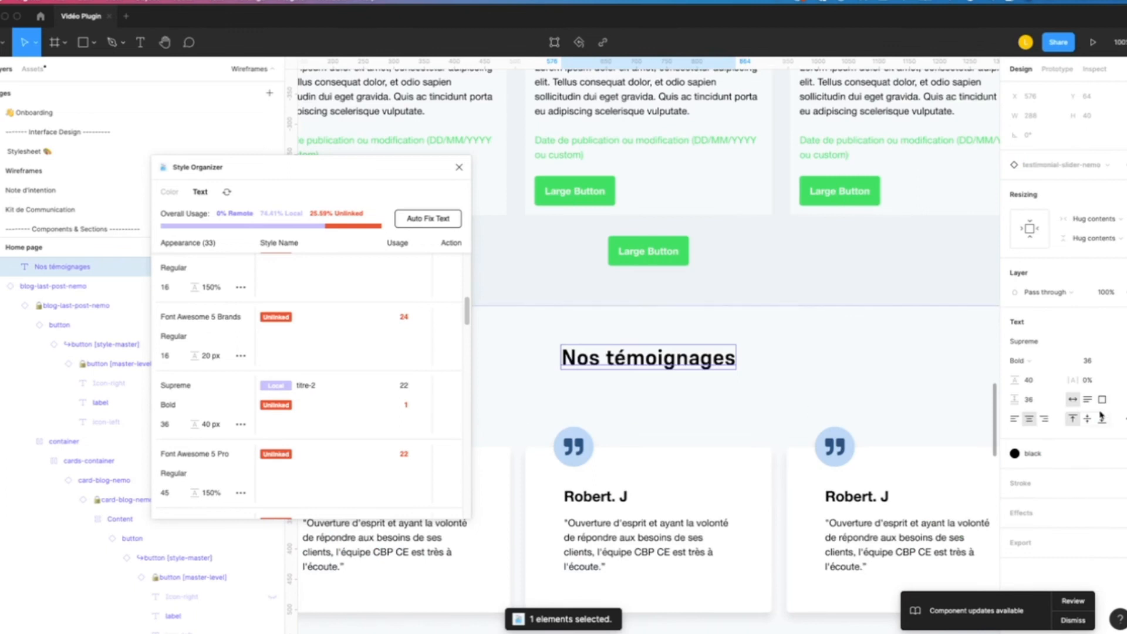
click(1123, 321)
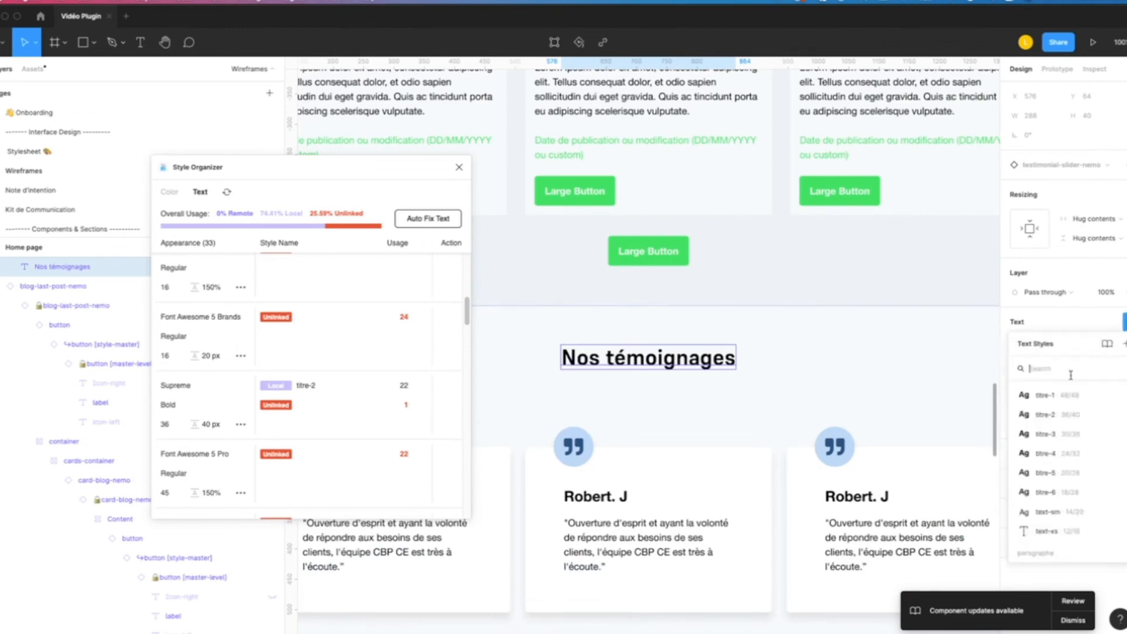
click(1047, 418)
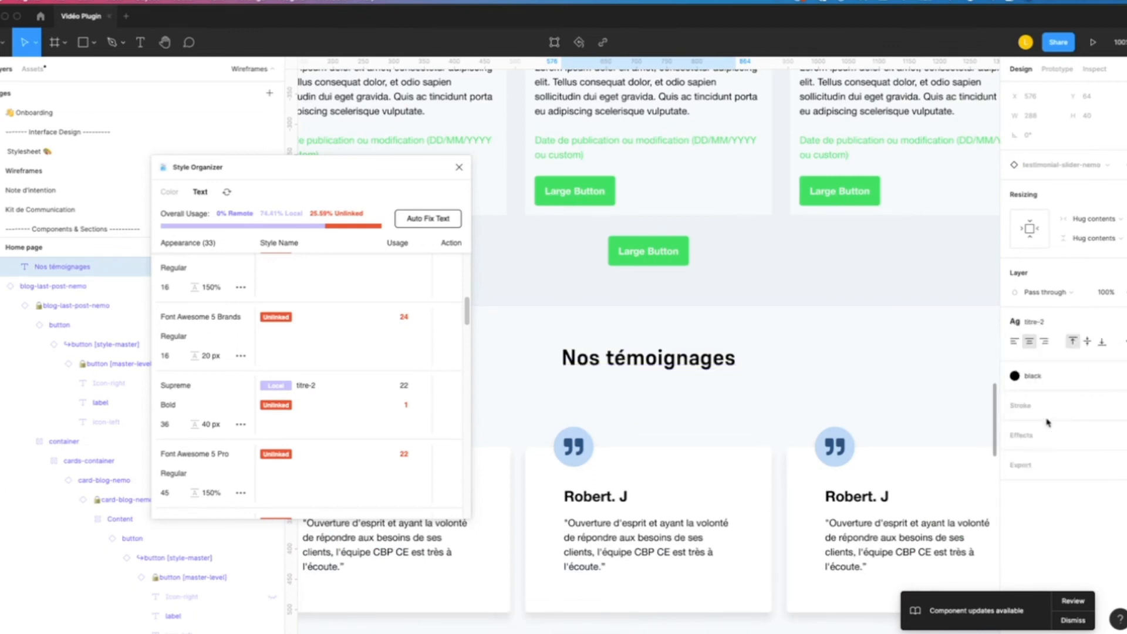
click(227, 192)
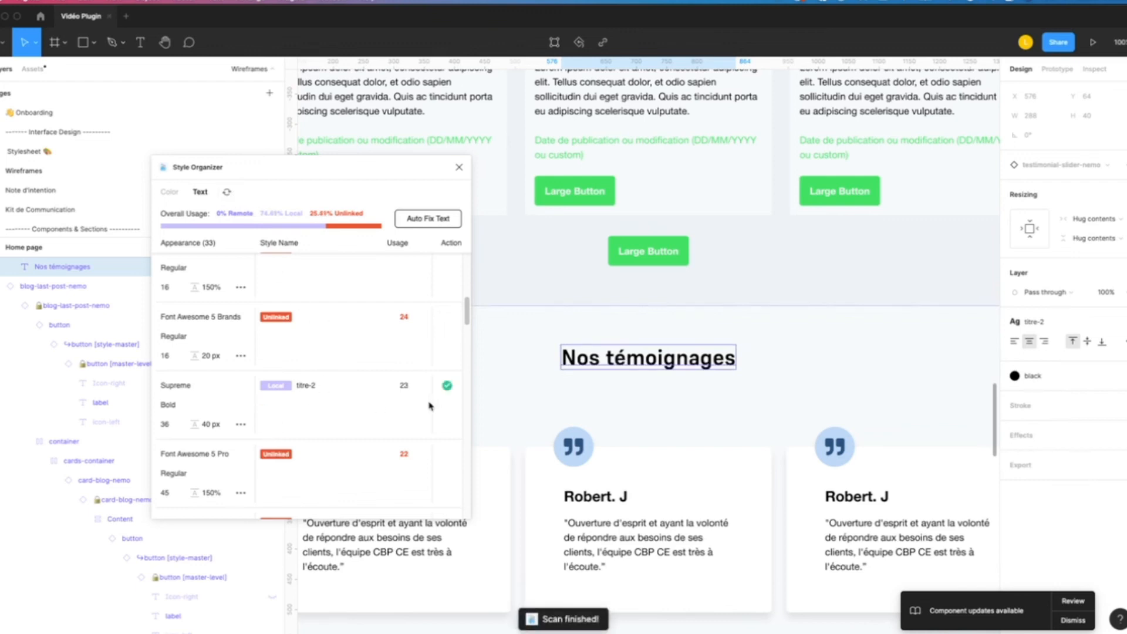
scroll(229, 356, up, 1)
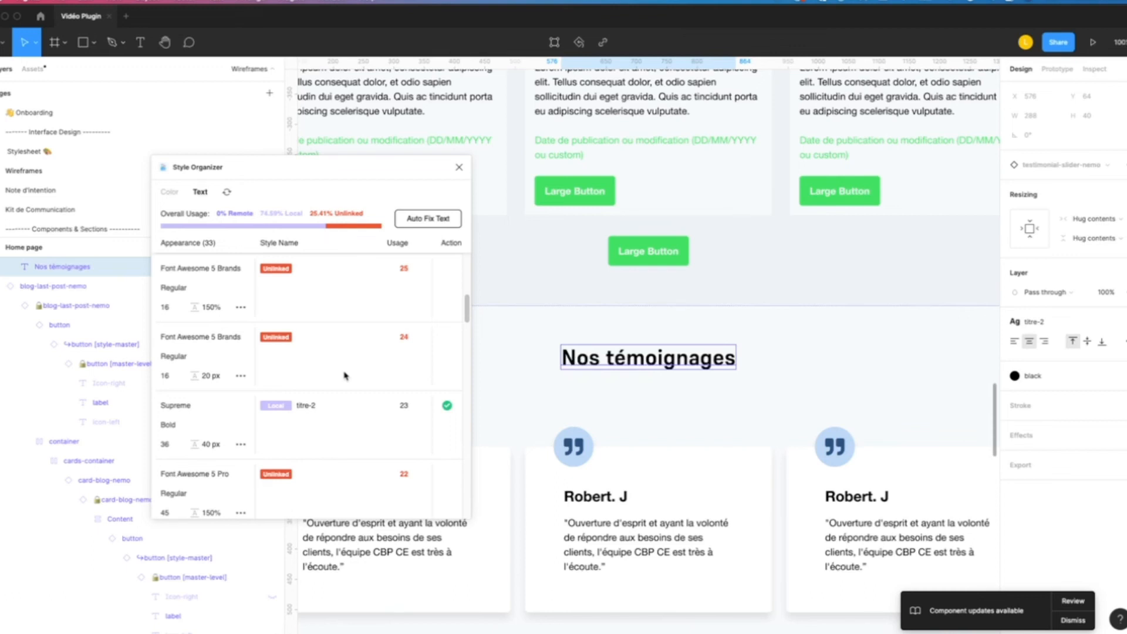
scroll(345, 375, up, 5)
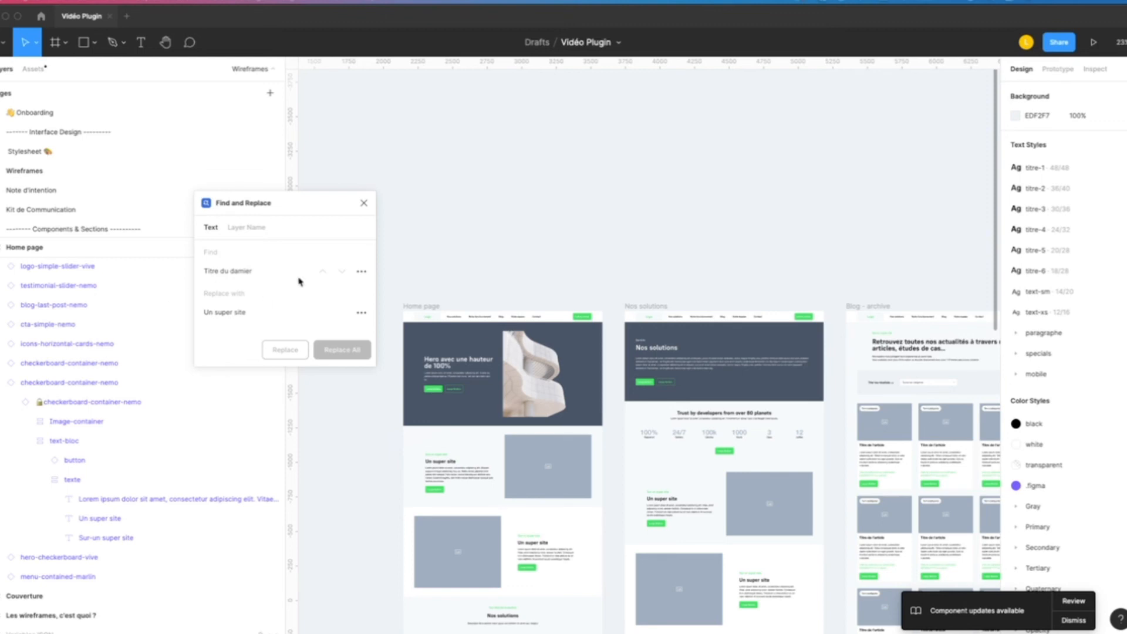
- Set the Find and Replace plugin to find the text "Un super site" used in the home page's checkerboard titles
scroll(450, 369, up, 3)
scroll(446, 369, up, 3)
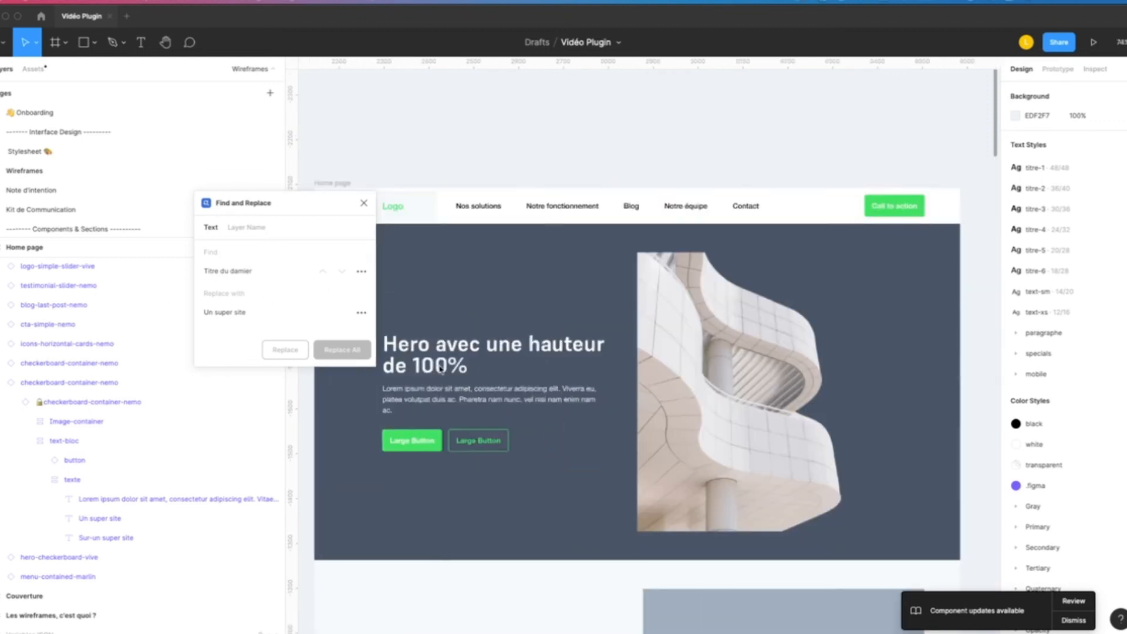
click(440, 366)
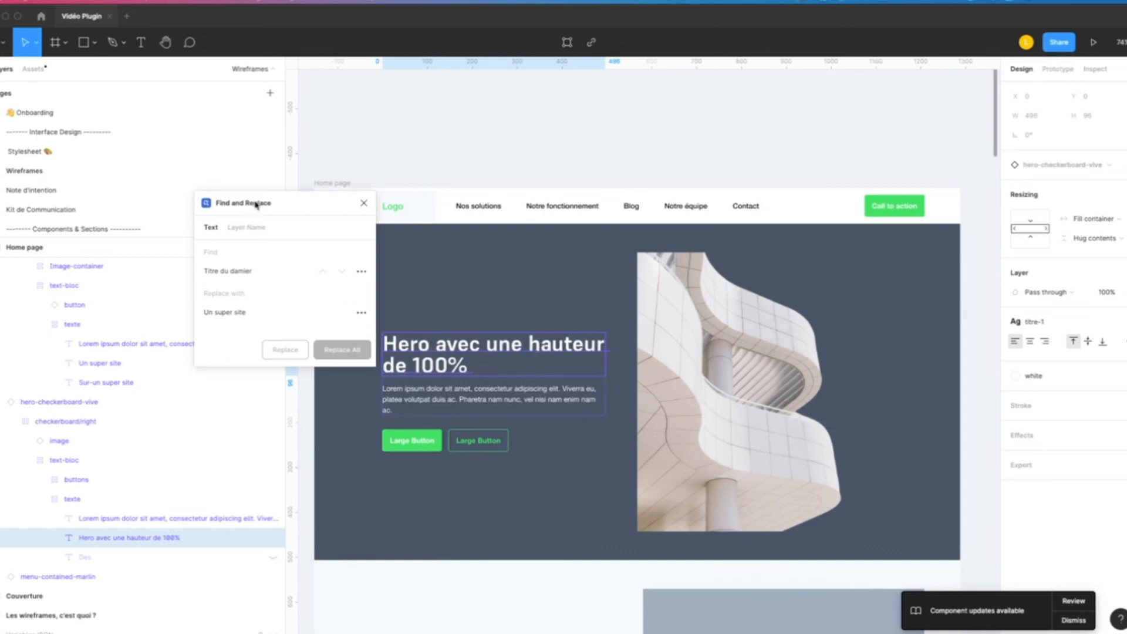
click(216, 270)
key(Return)
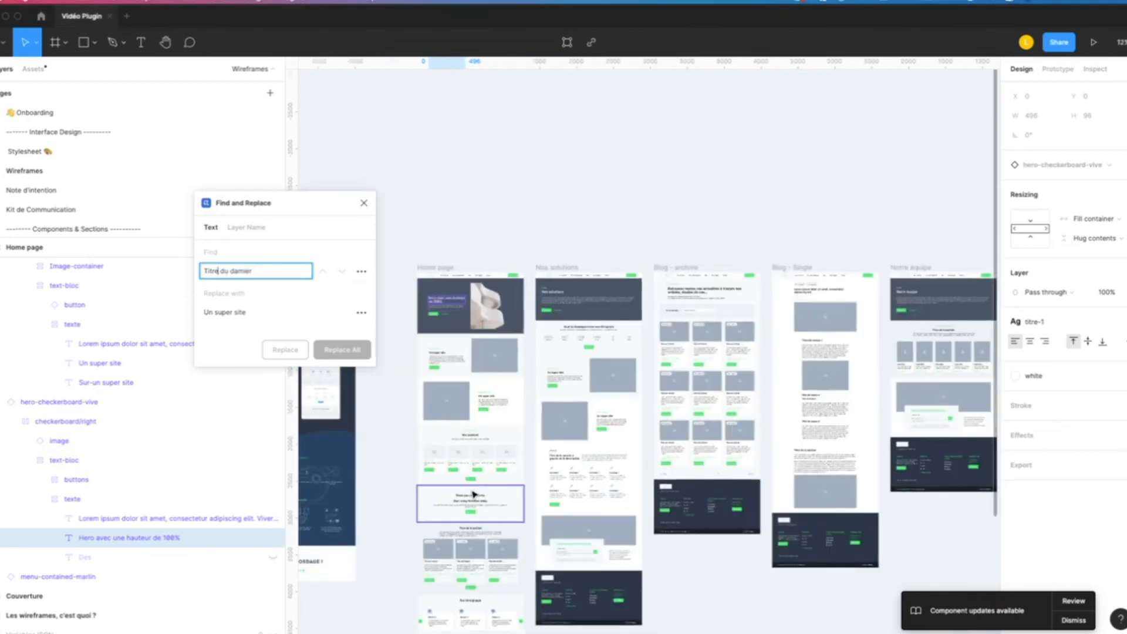
scroll(431, 341, up, 5)
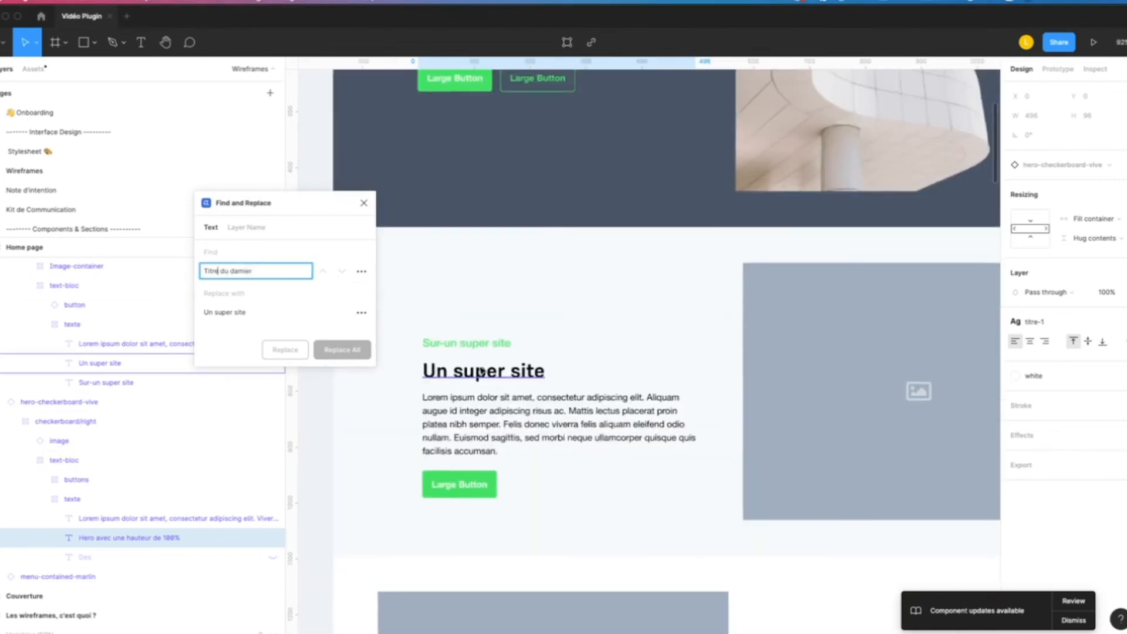
triple_click(267, 276)
text(Un super site)
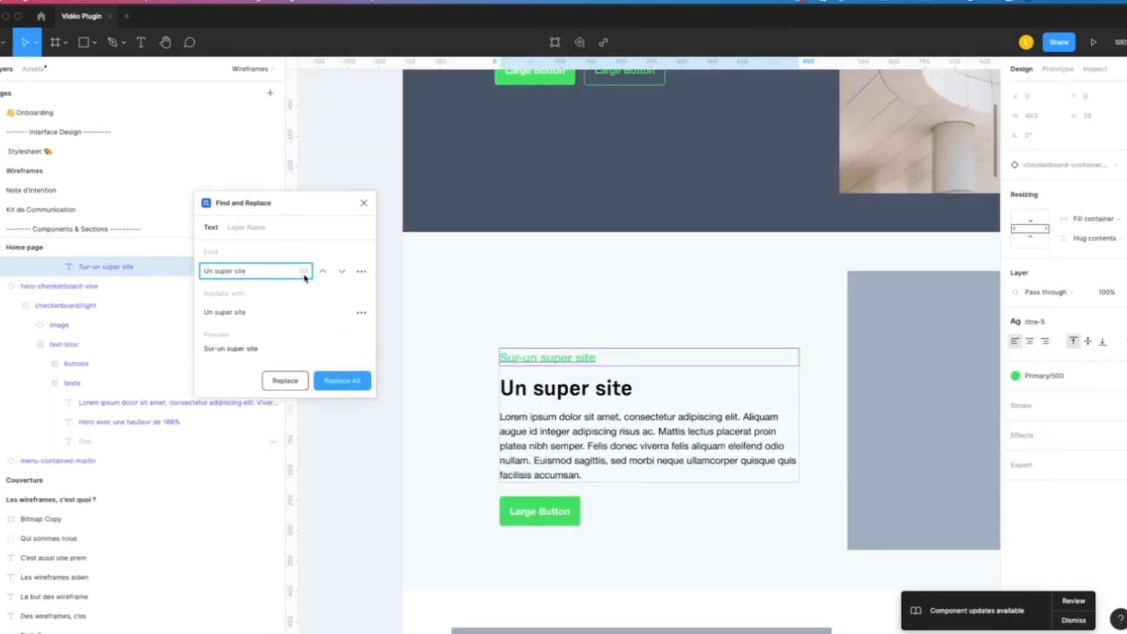
- Set the replacement text to "Titre de la section", replace all instances, and check the changed headings on the page
click(244, 314)
triple_click(262, 314)
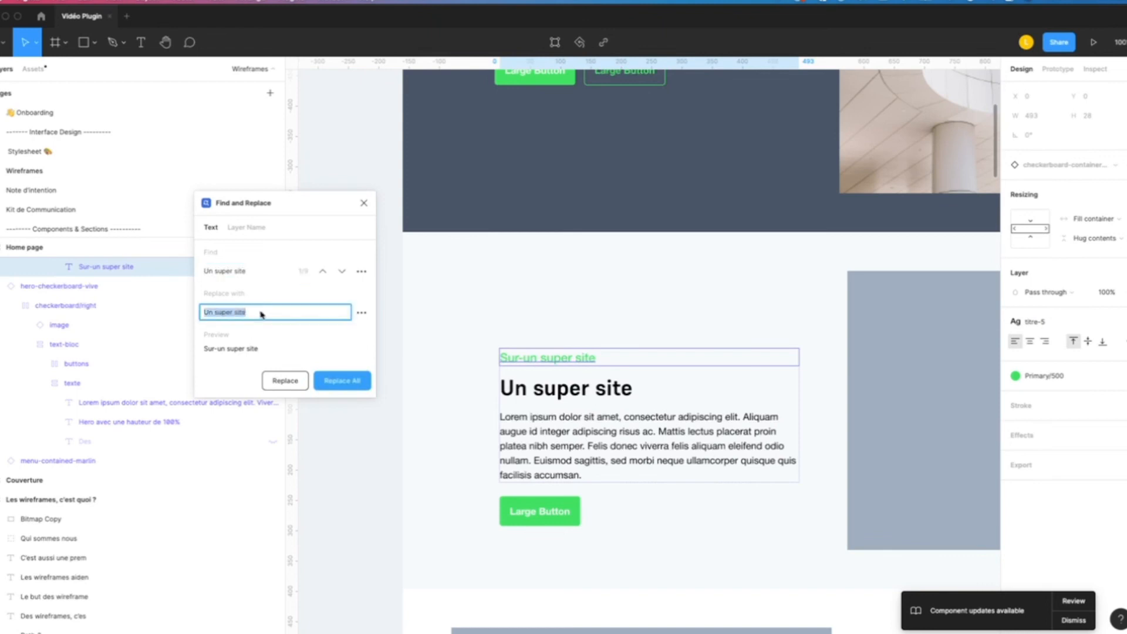
text(Titre de la section)
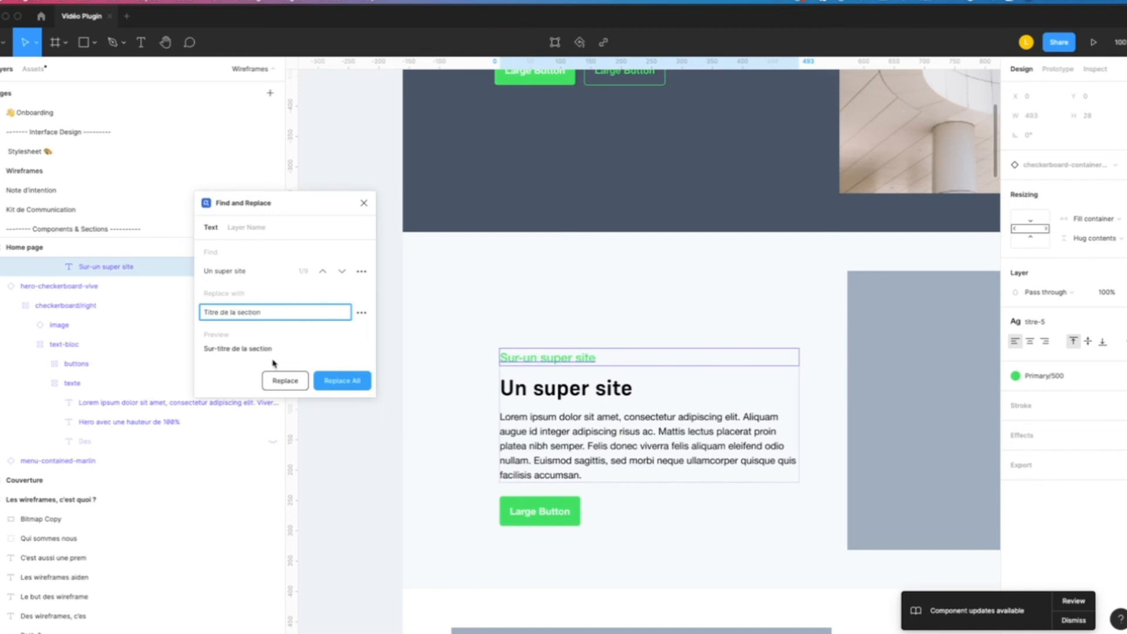
click(330, 381)
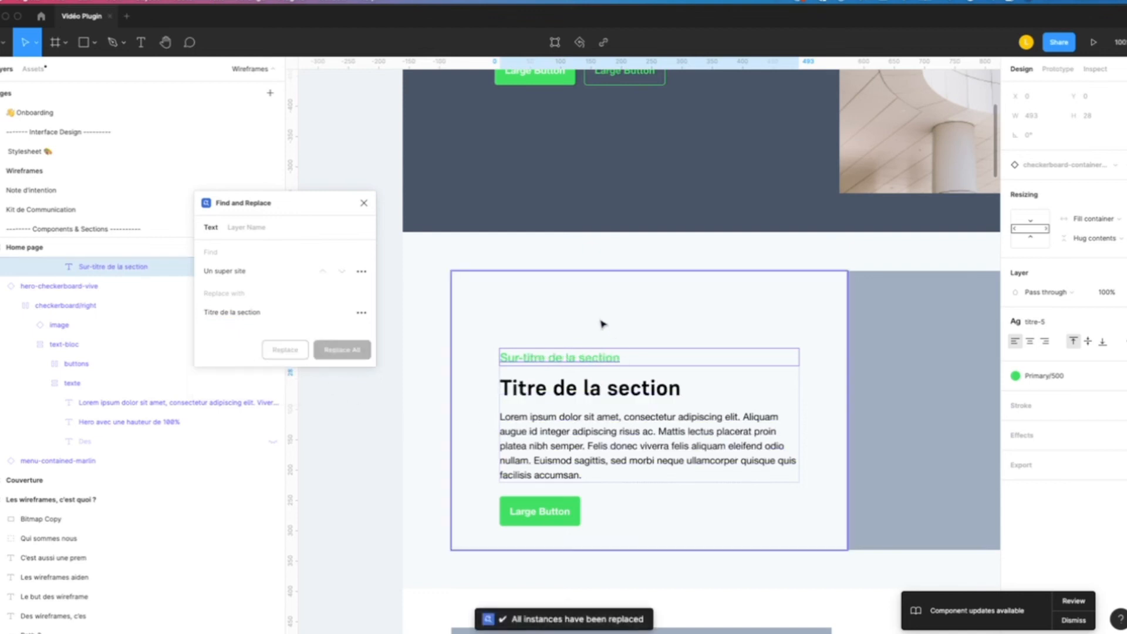
scroll(576, 329, down, 7)
scroll(616, 281, down, 5)
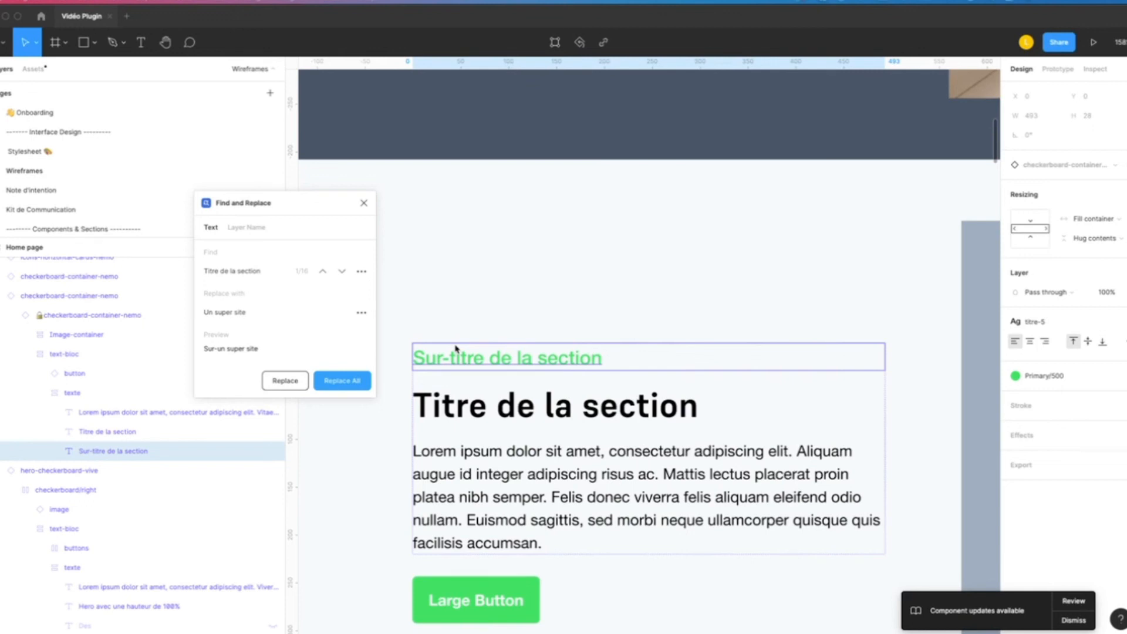
- Run the Figma Tokens plugin from the installed plugins
click(292, 2)
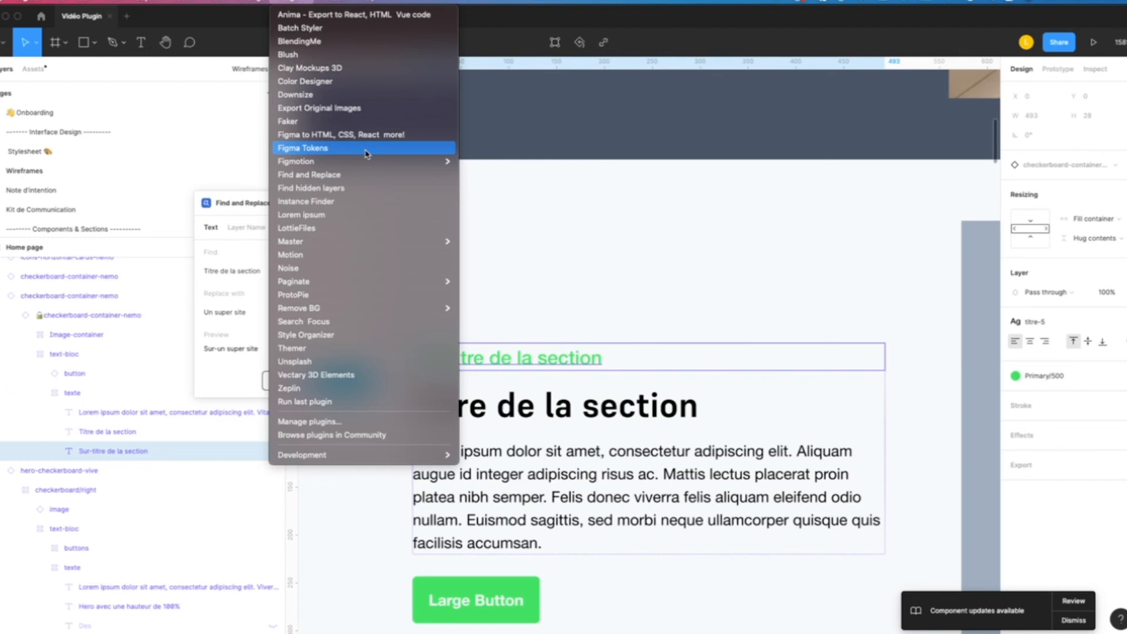
click(366, 152)
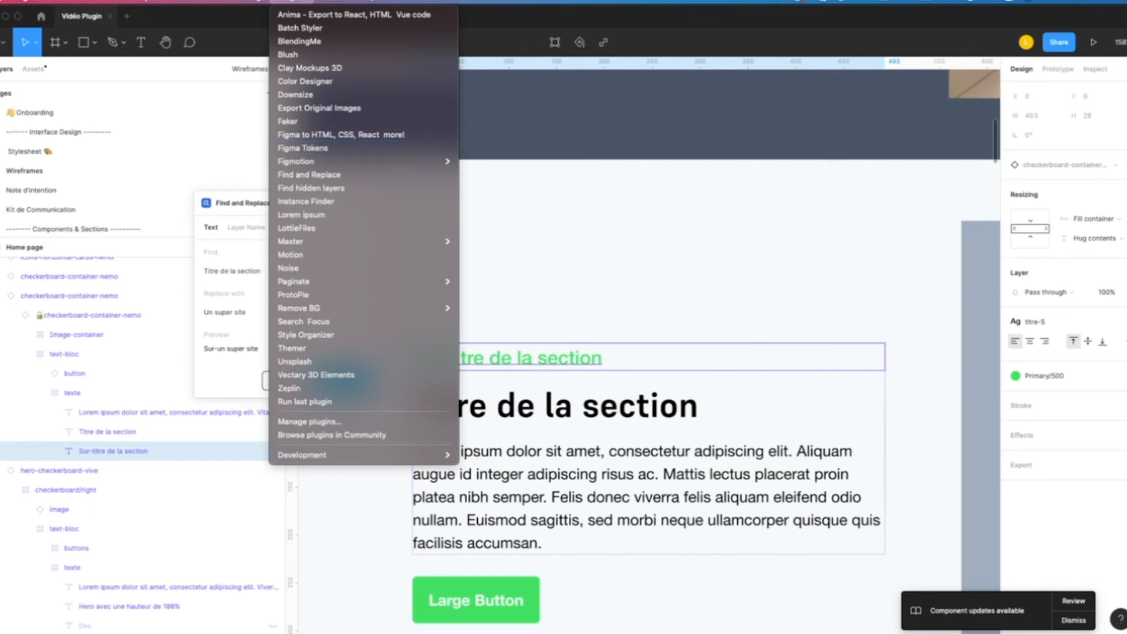